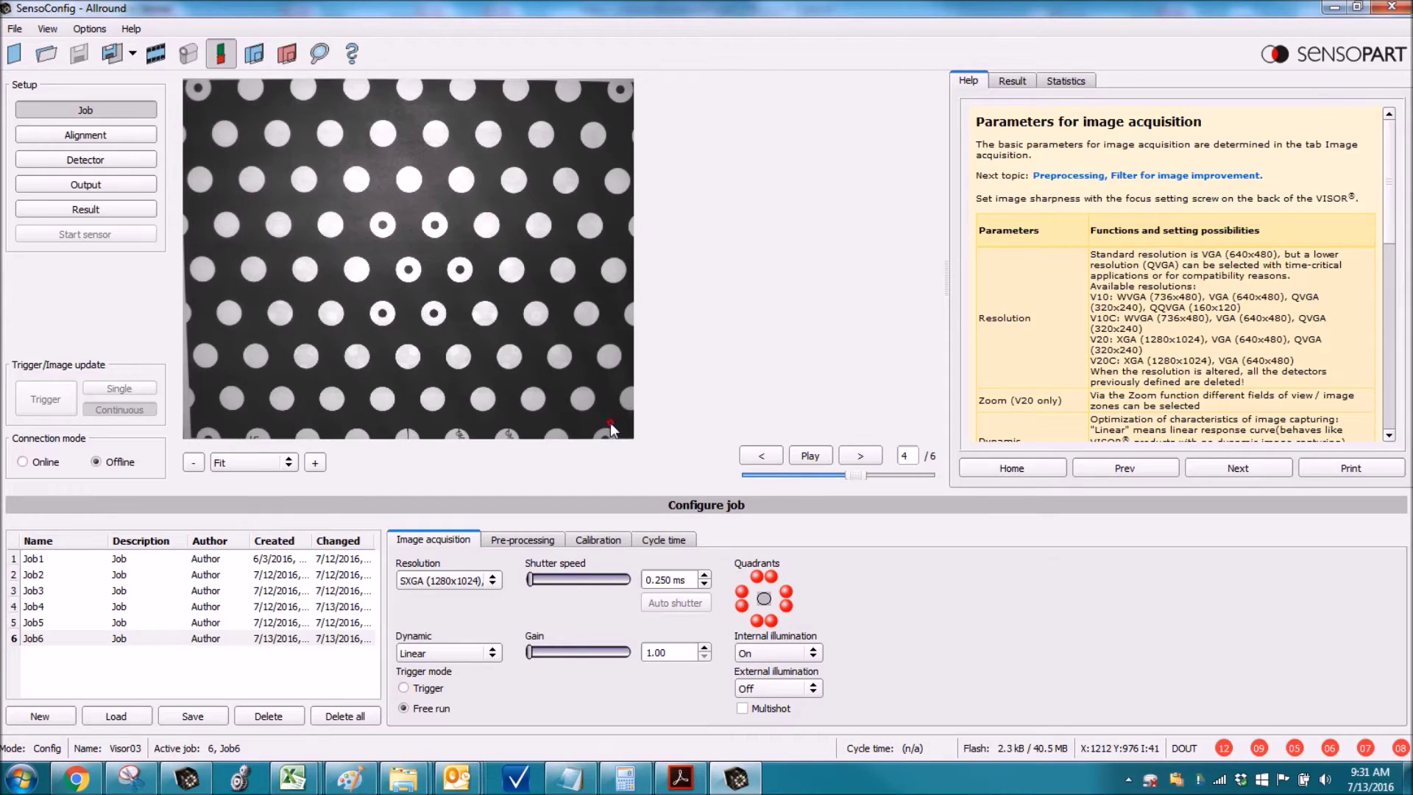
- Calibrate recorded image 3 using the Calibration plate (Measurement) method with millimetres as the unit
left_click(765, 456)
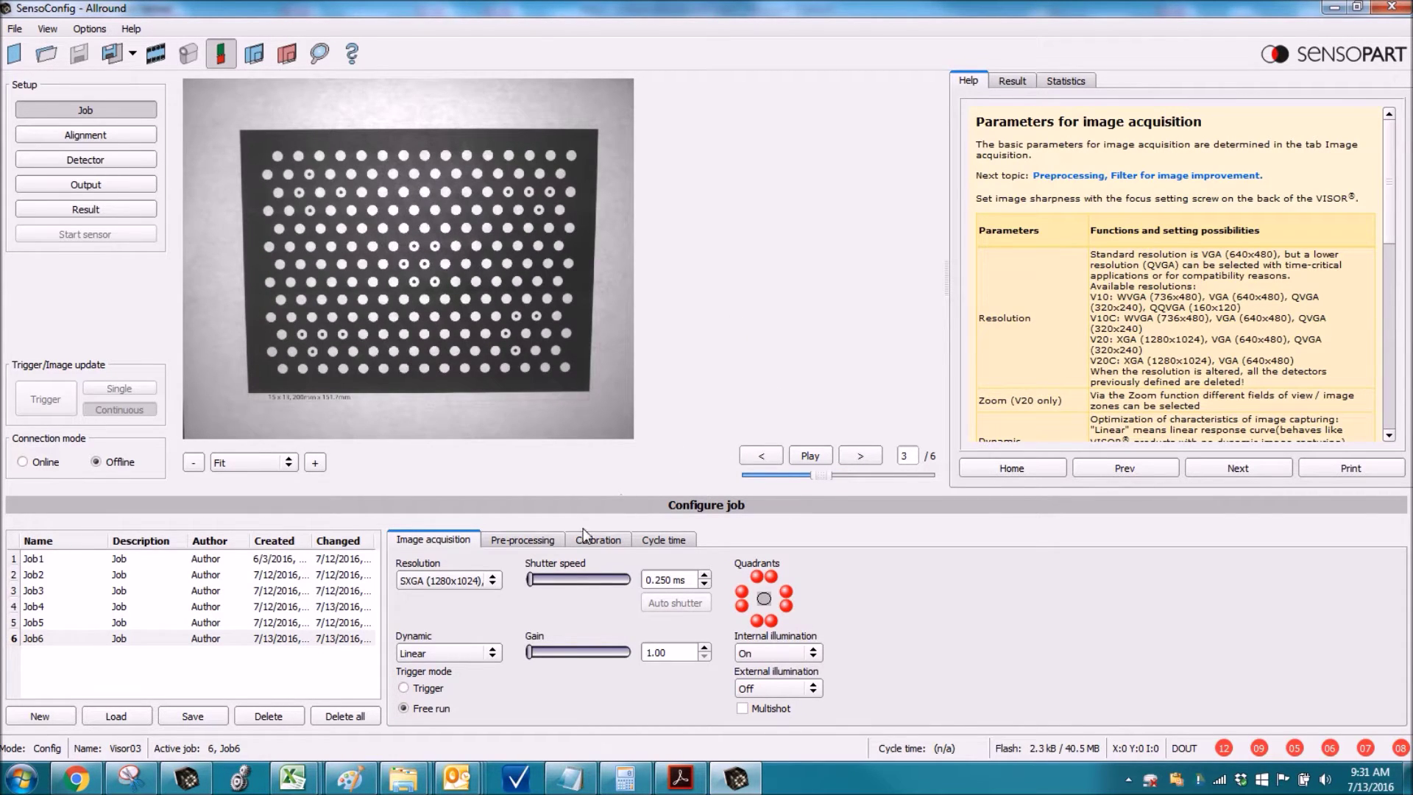
left_click(598, 542)
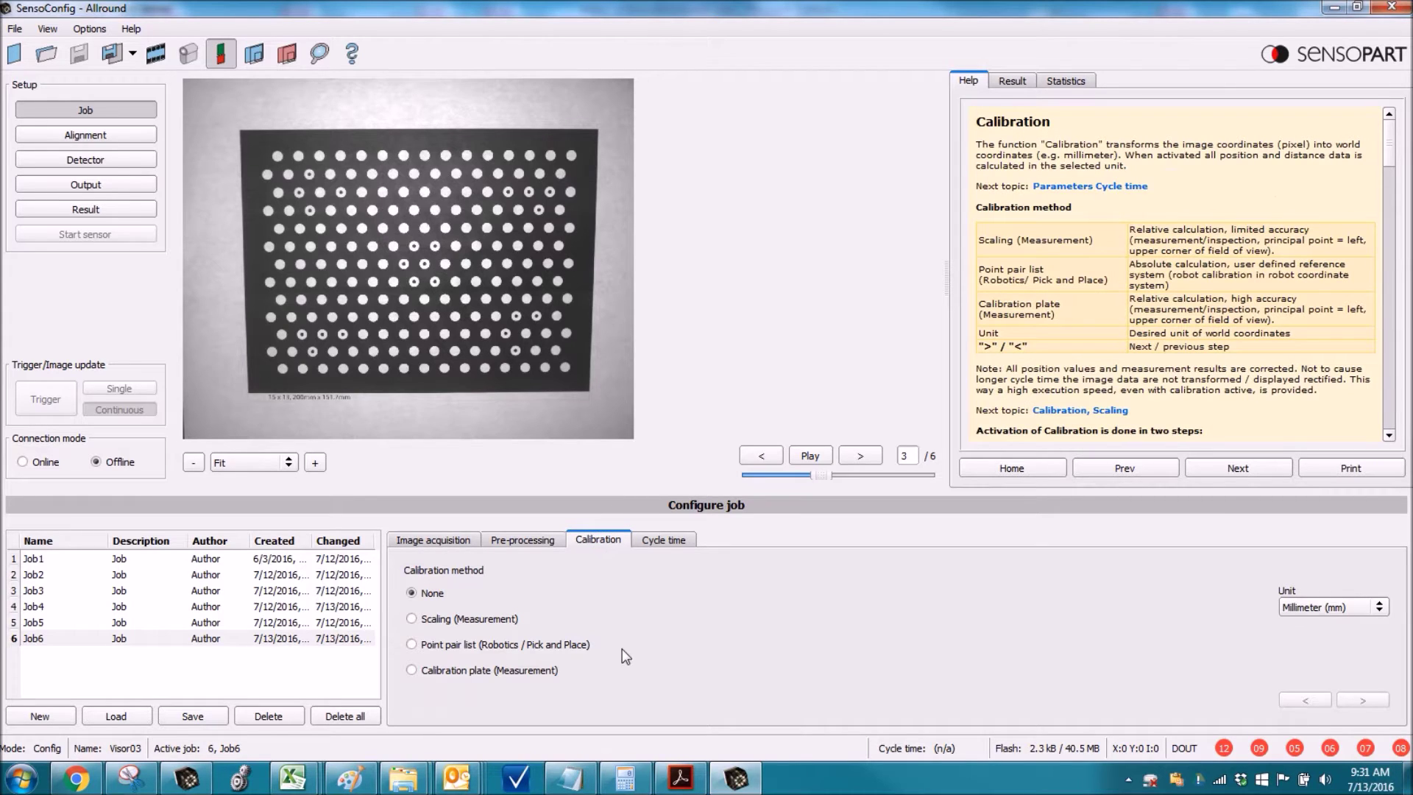
left_click(541, 671)
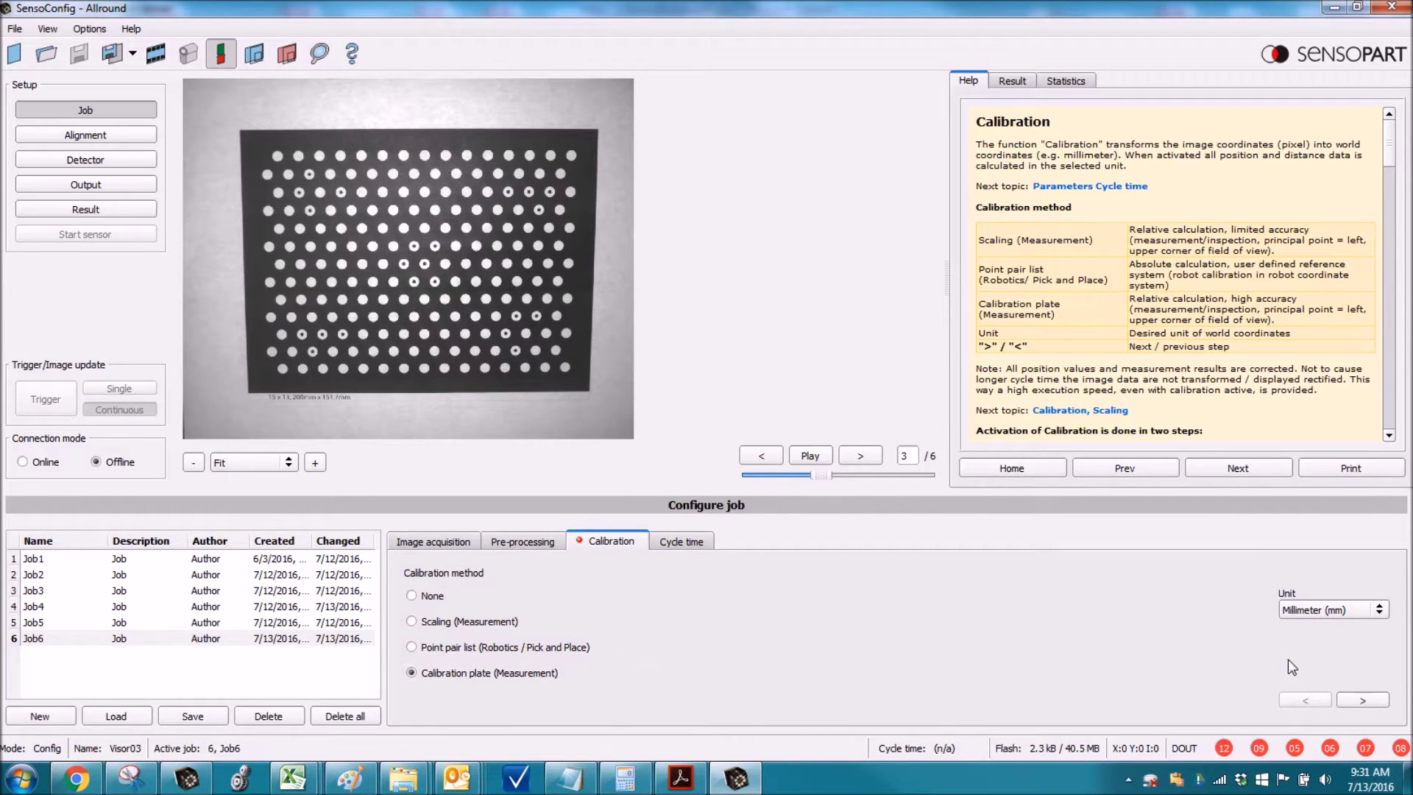
left_click(1378, 610)
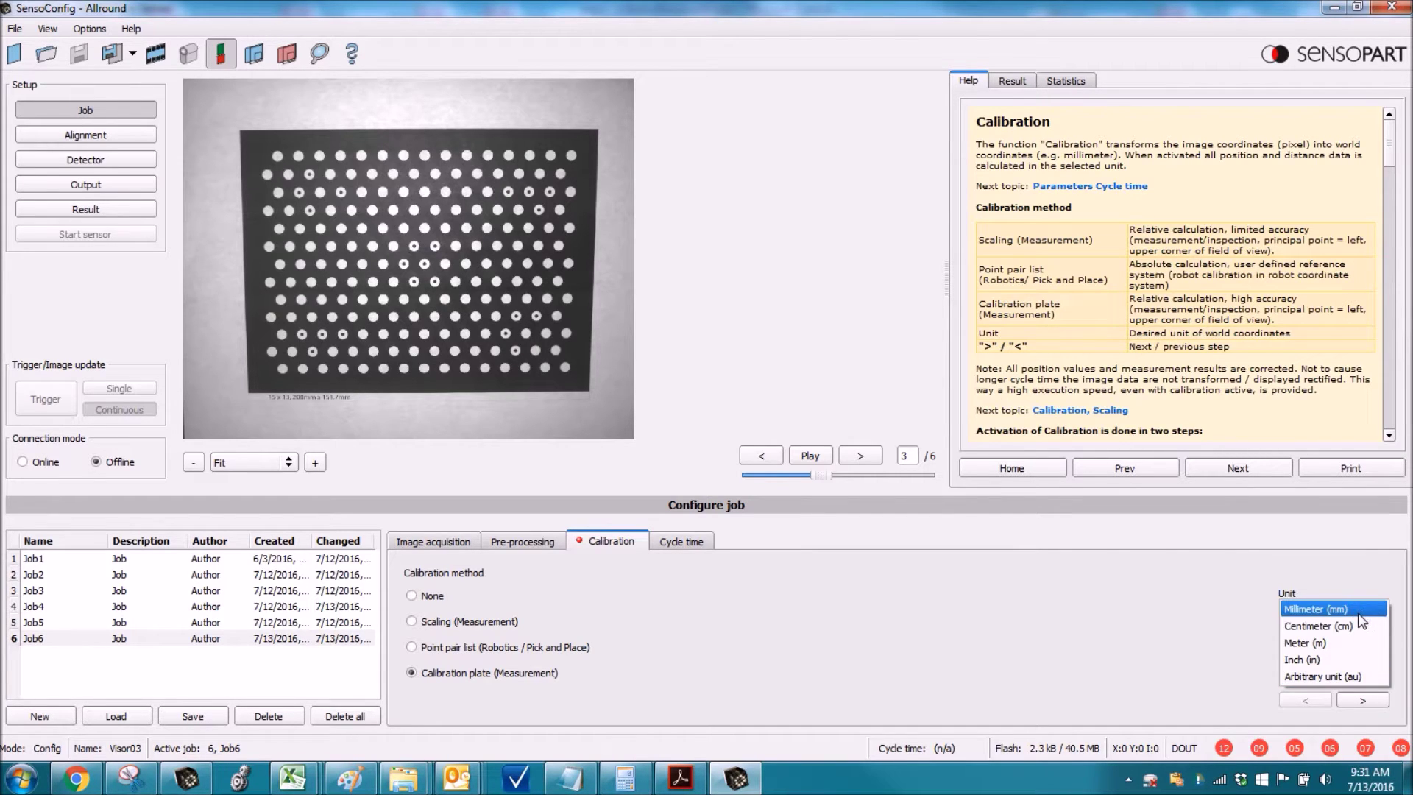
left_click(1359, 611)
left_click(1363, 703)
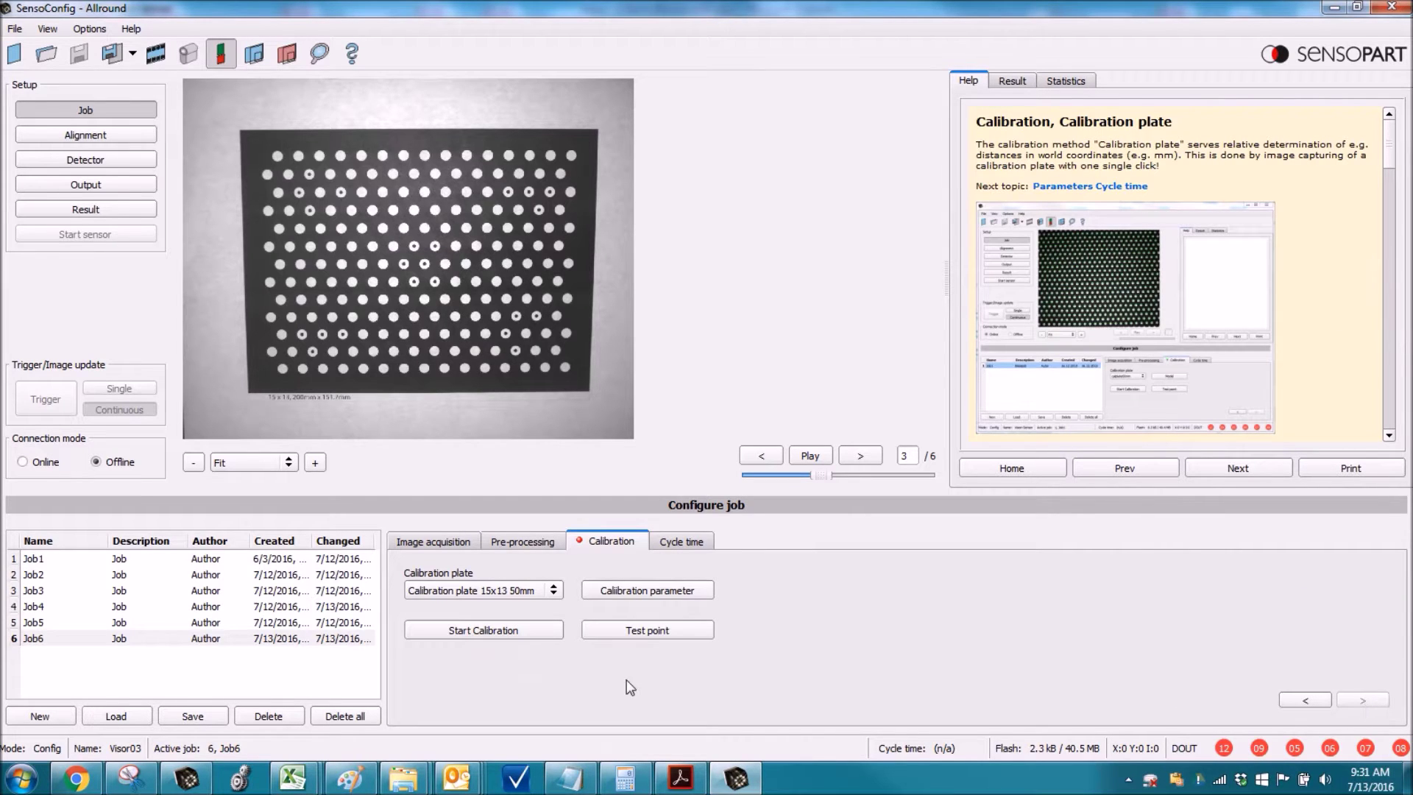
left_click(504, 631)
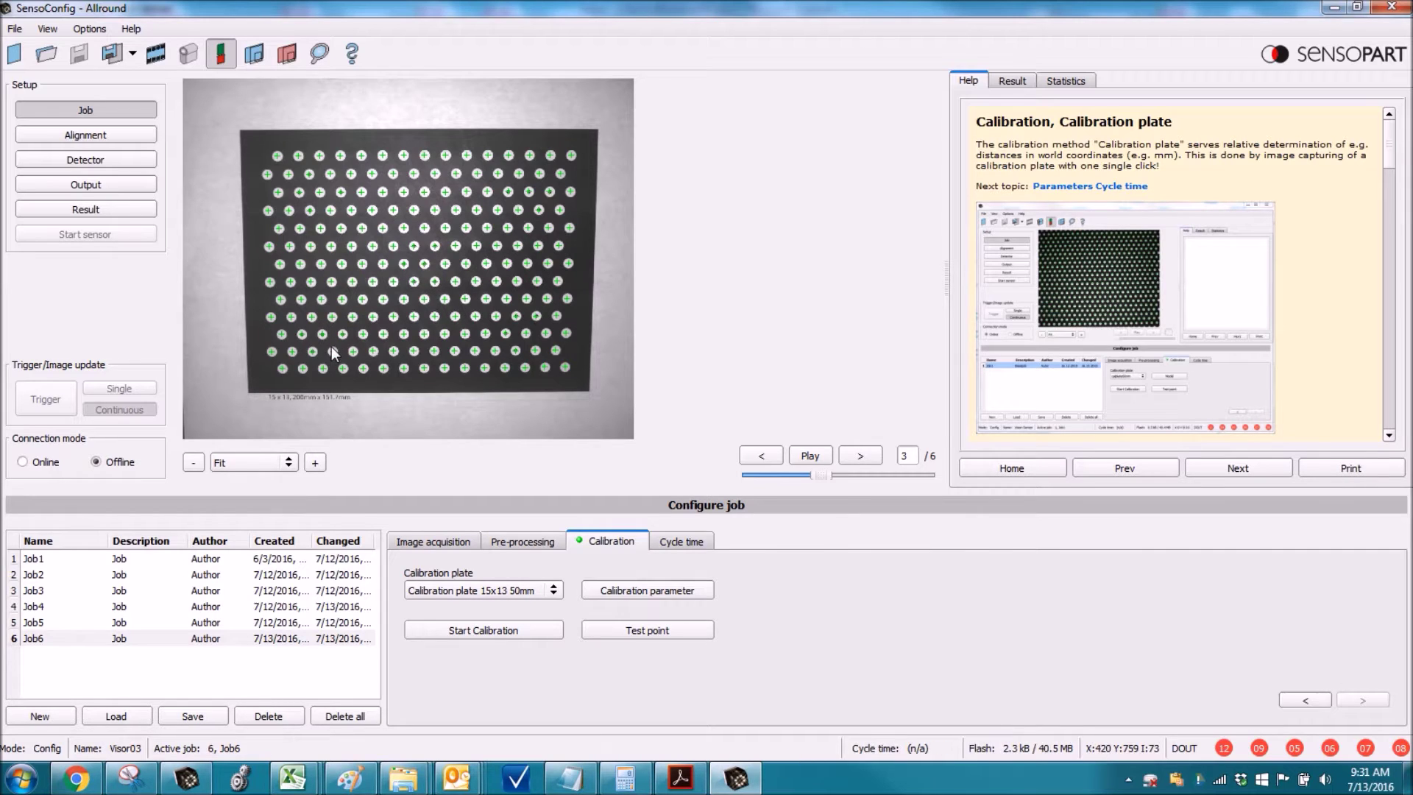
- Check the world coordinates of the calibration plate's upper-left, lower-left and lower-right dots with the calibration test point
left_click(671, 631)
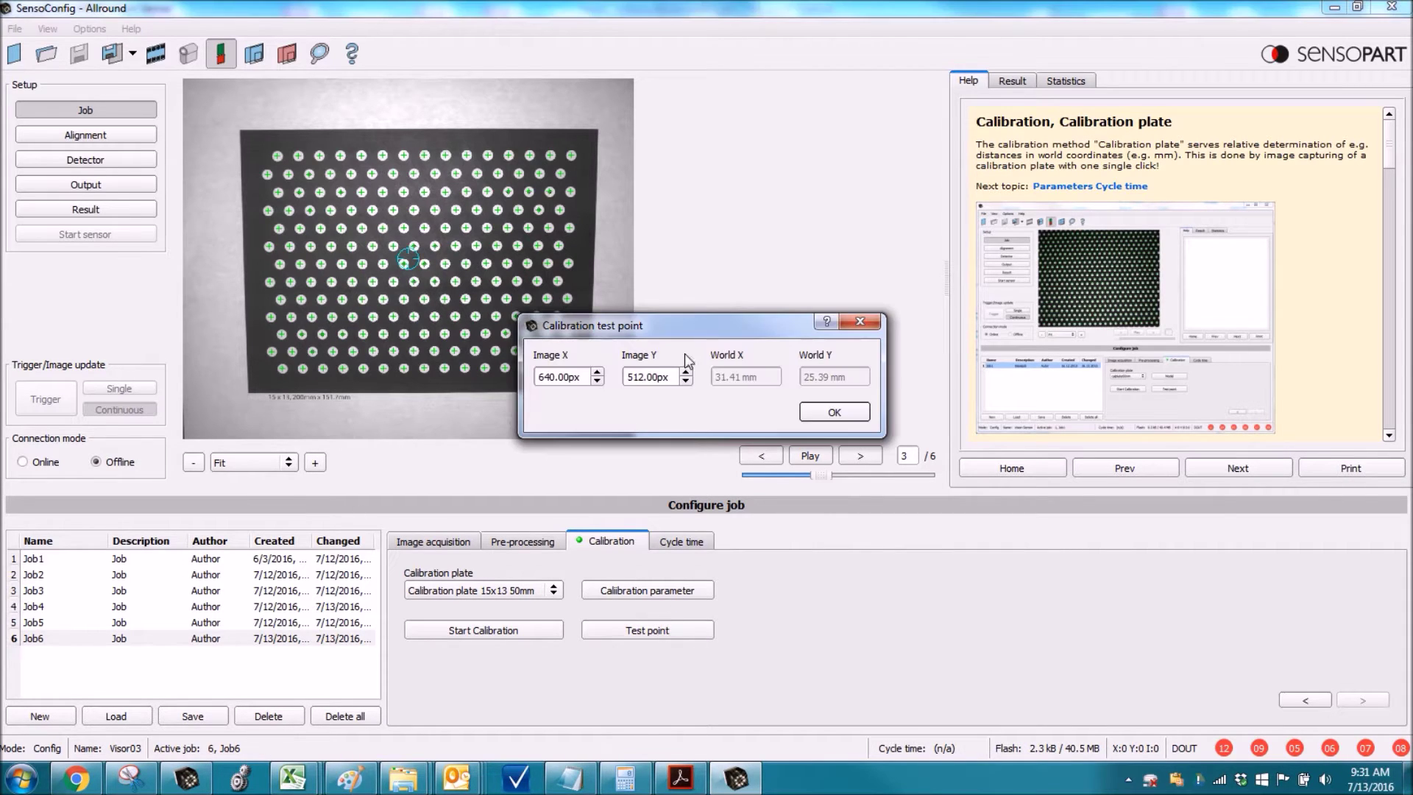
left_click_drag(409, 259, 277, 155)
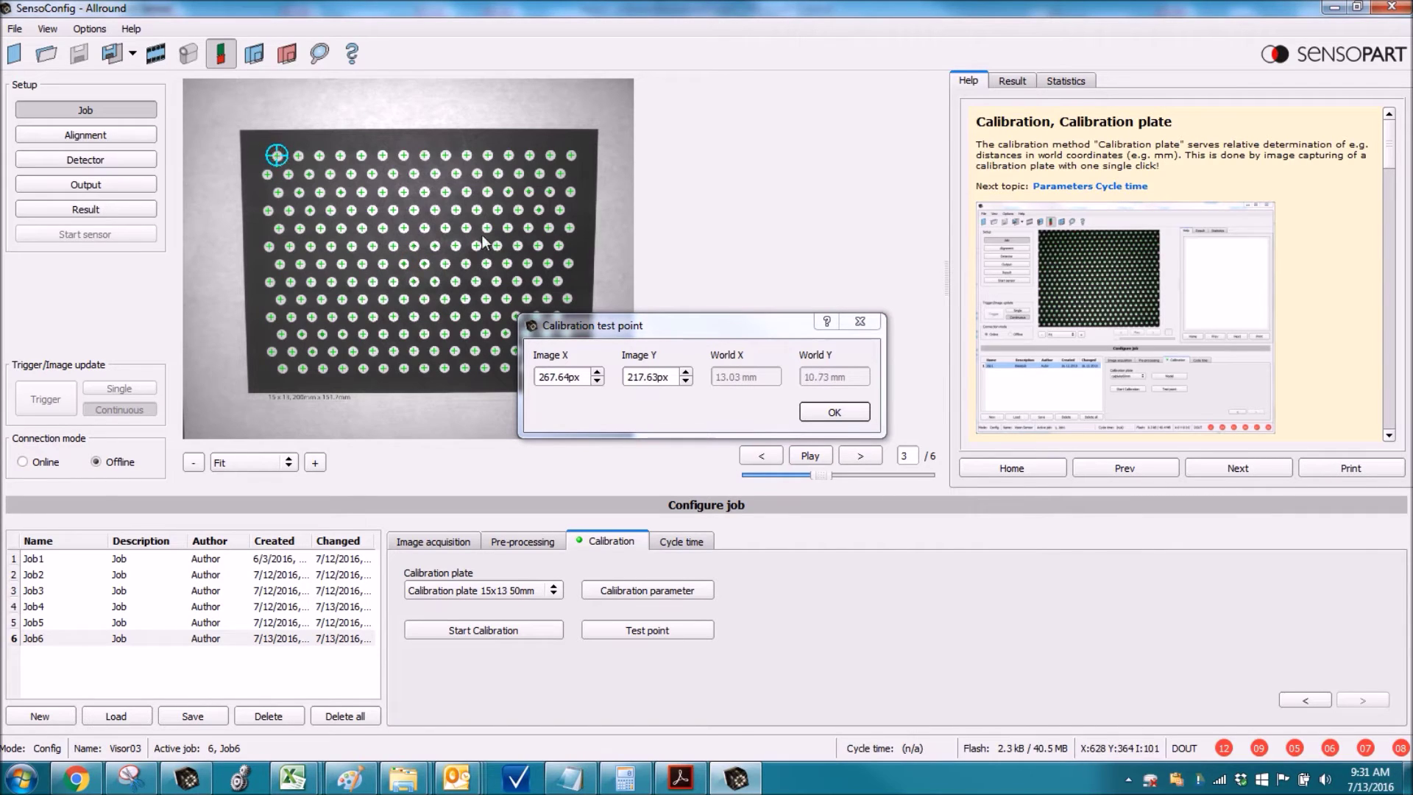
left_click(740, 378)
mouse_move(276, 156)
left_mouse_down()
mouse_move(376, 293)
mouse_move(446, 362)
mouse_move(285, 372)
left_mouse_up()
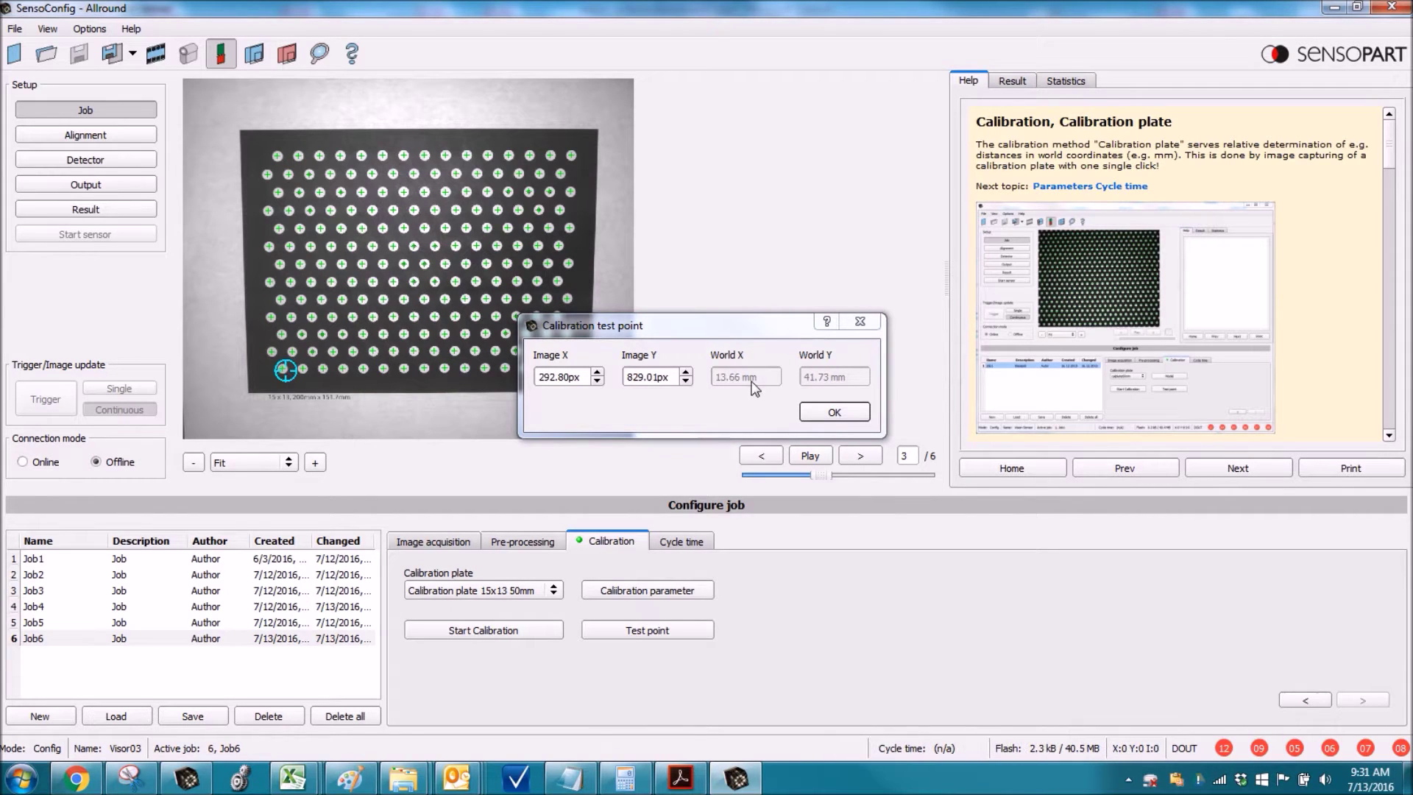
left_click_drag(736, 321, 837, 325)
mouse_move(285, 370)
left_mouse_down()
mouse_move(579, 367)
mouse_move(565, 368)
left_mouse_up()
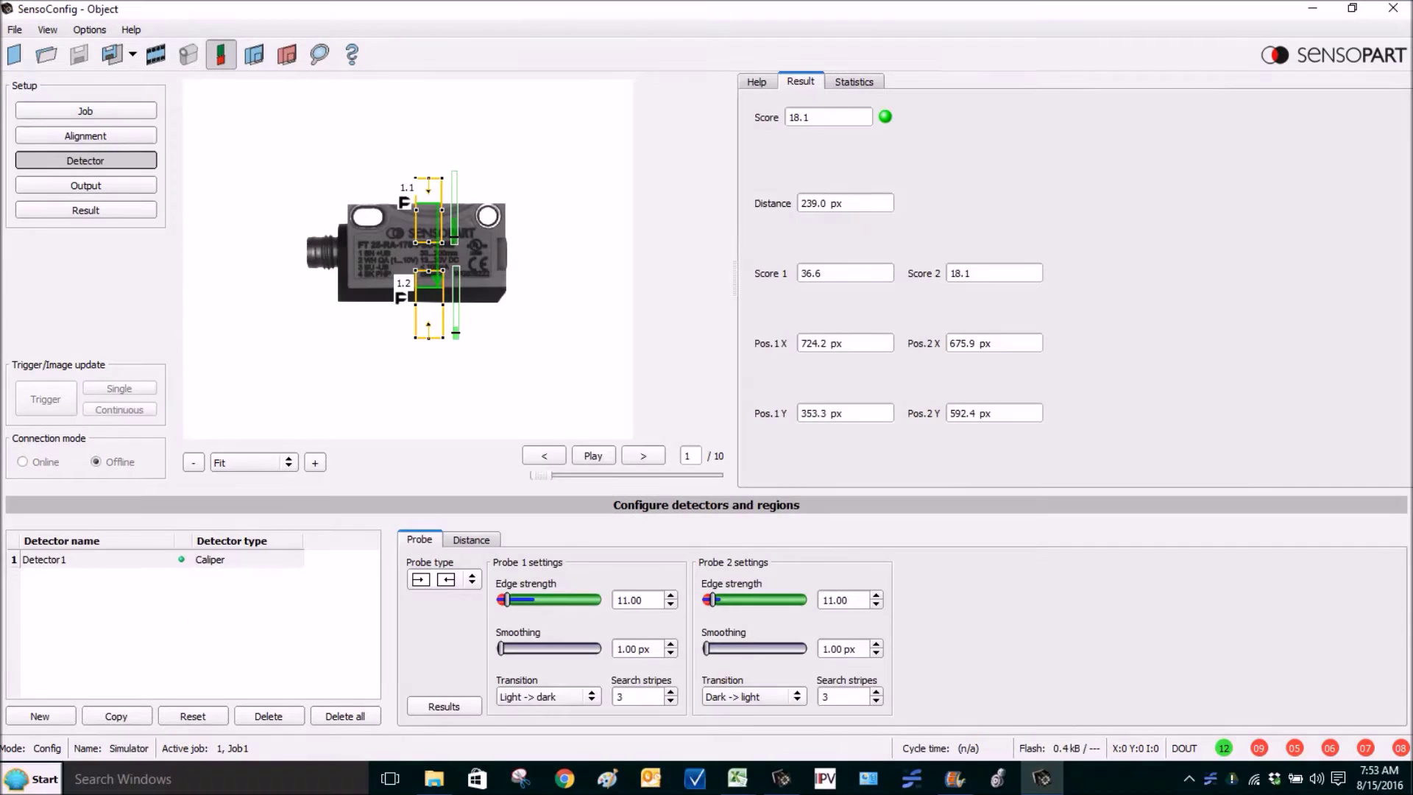
- Set Job1's calibration method to Scaling (Measurement) in millimetres and open its scaling settings
left_click_drag(867, 201, 790, 201)
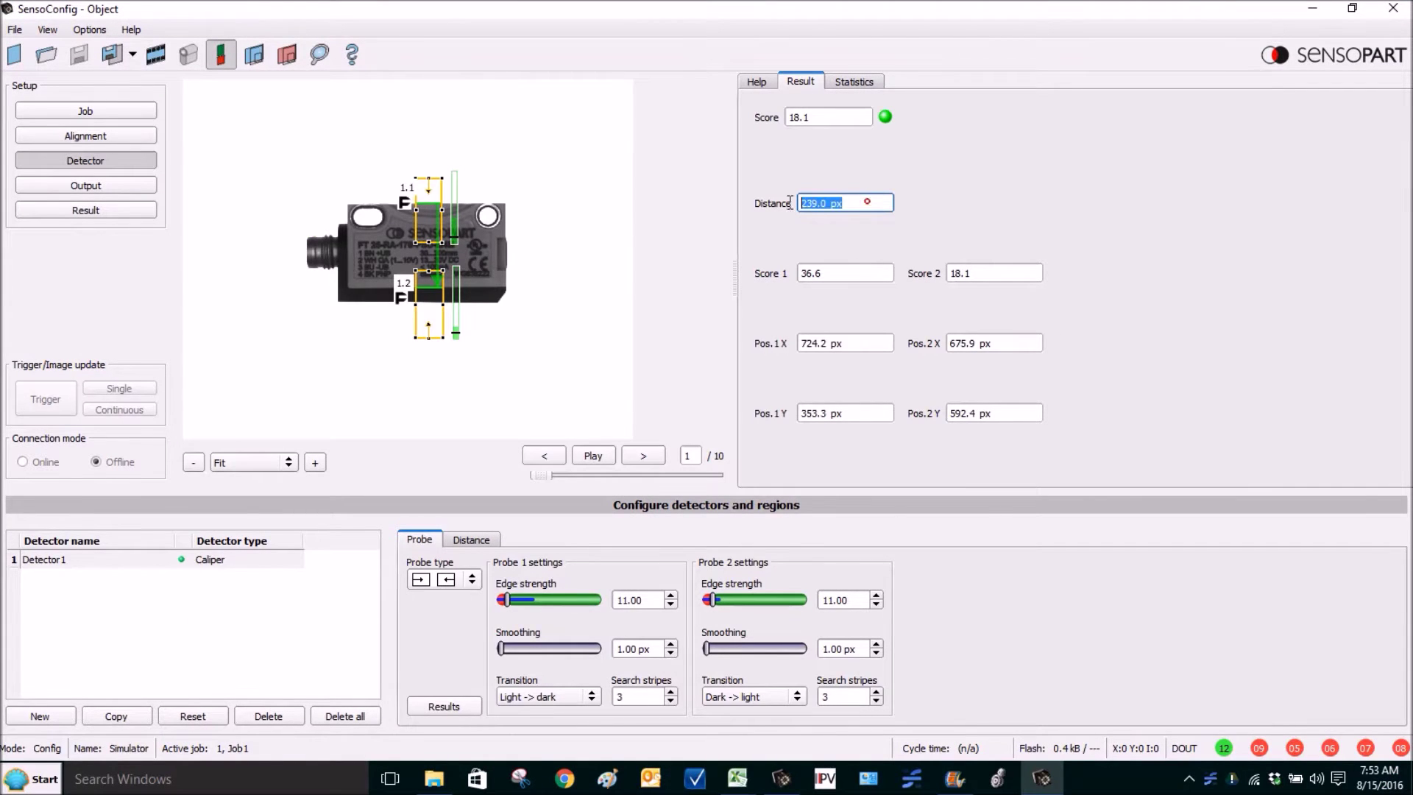
left_click(140, 112)
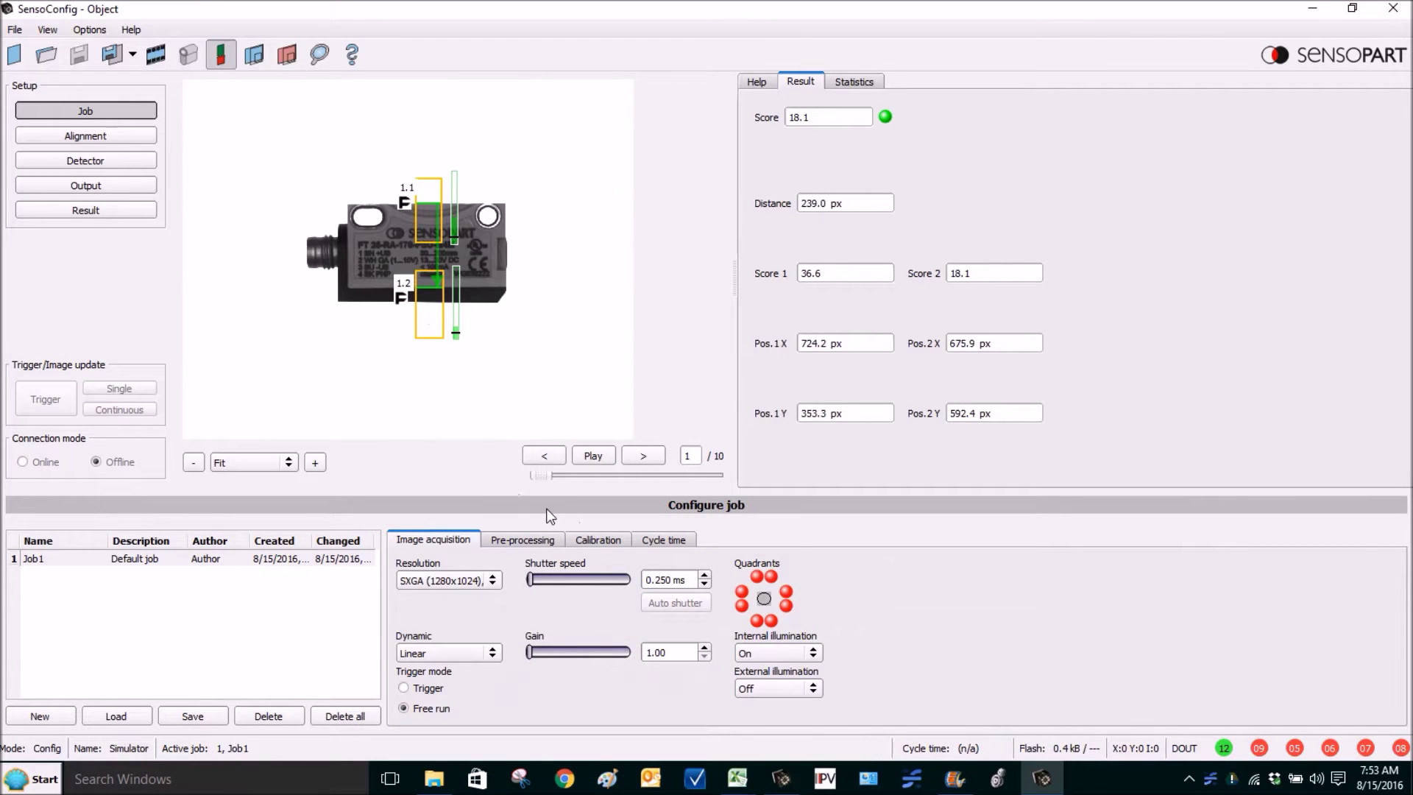
left_click(600, 541)
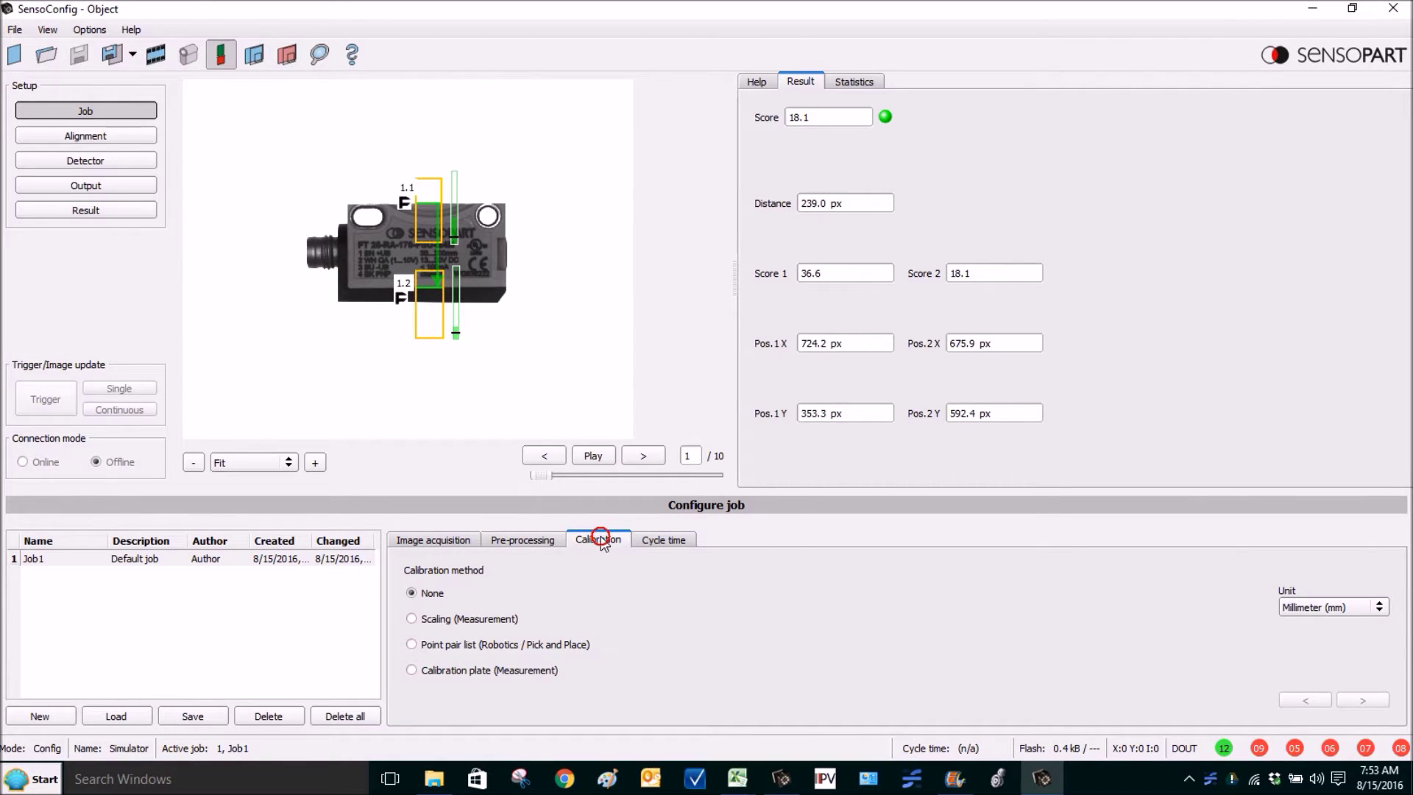
left_click(497, 620)
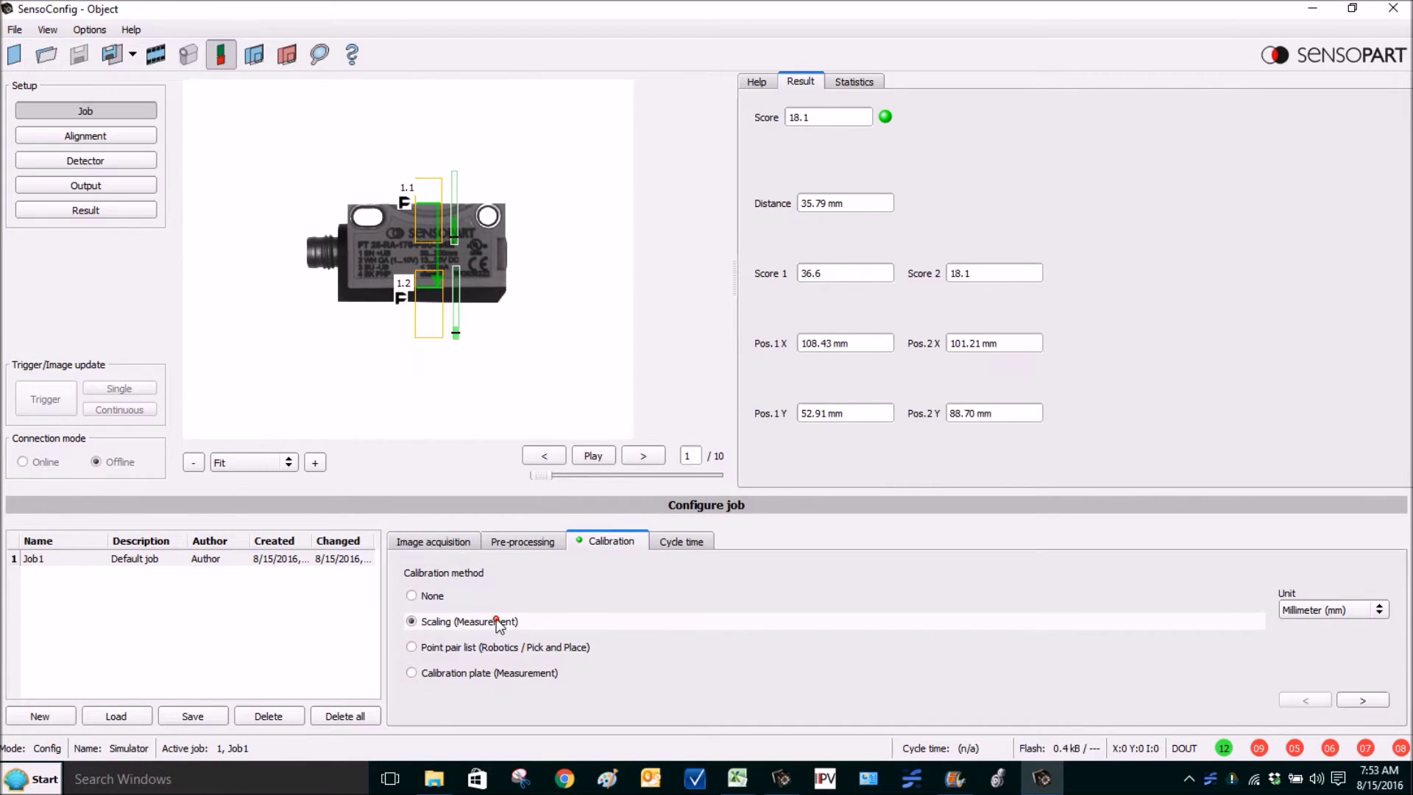
left_click(1372, 610)
left_click(1370, 609)
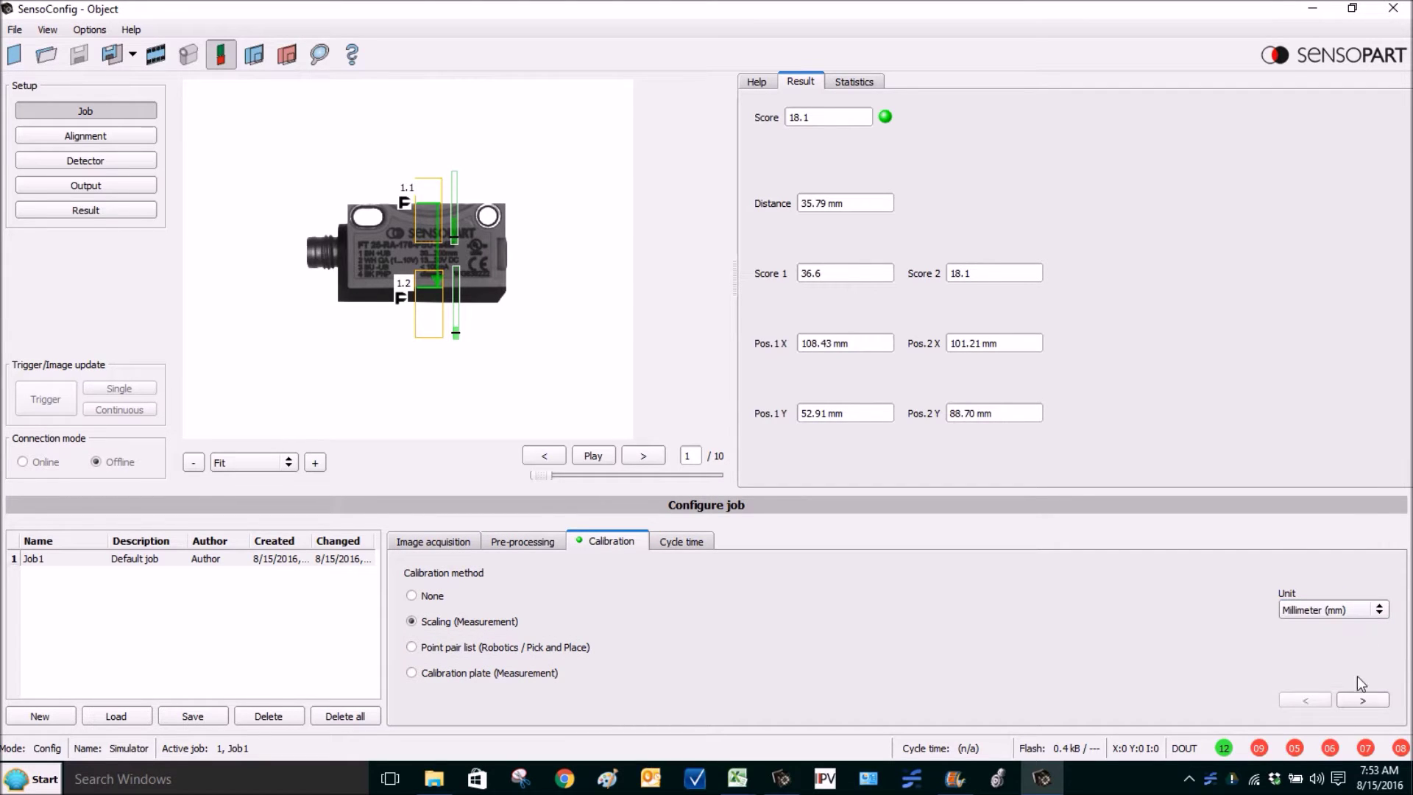
left_click(1363, 700)
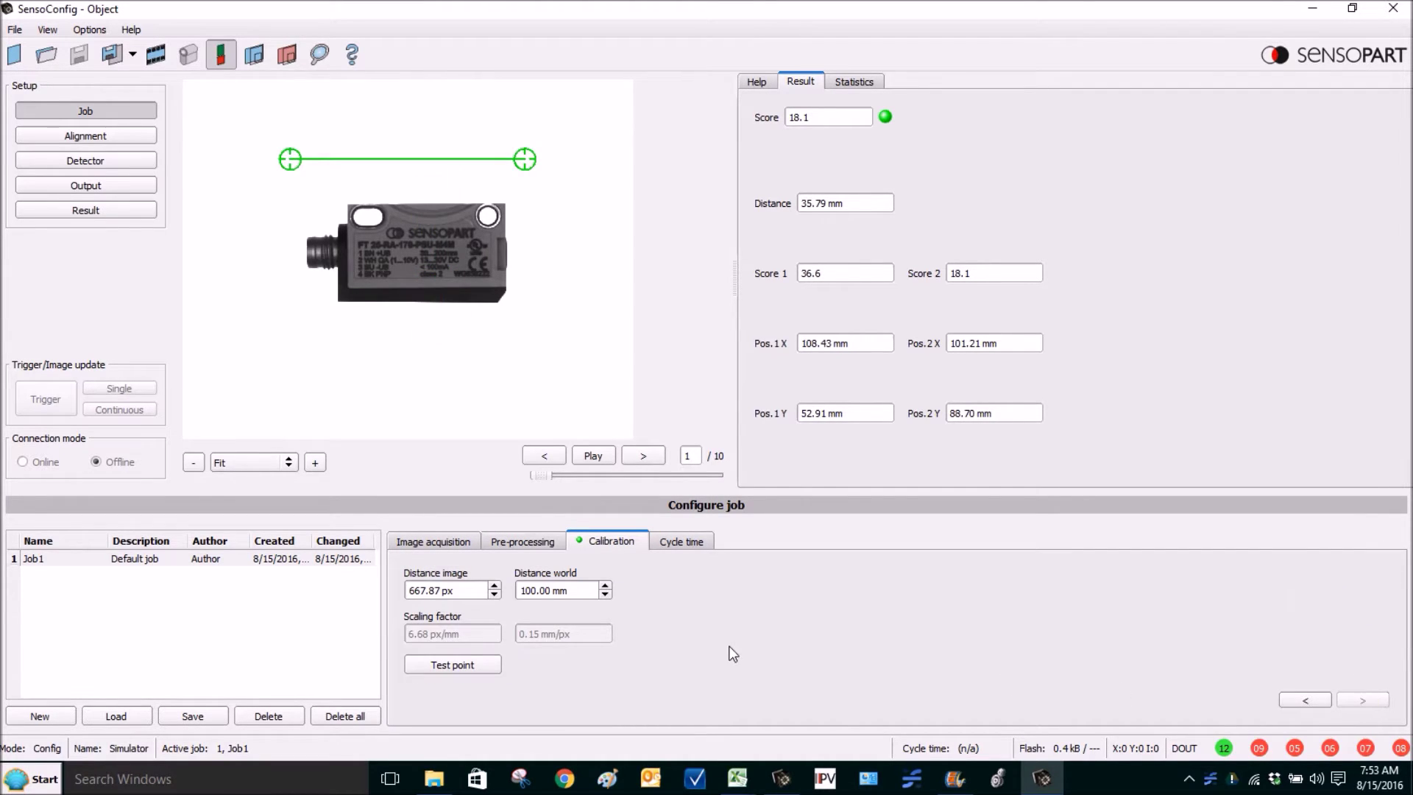
- Place the scaling line along the sensor housing's right edge, about 235 px long, and set its world distance to 20 mm
left_click_drag(290, 159, 503, 287)
left_click_drag(522, 172, 510, 215)
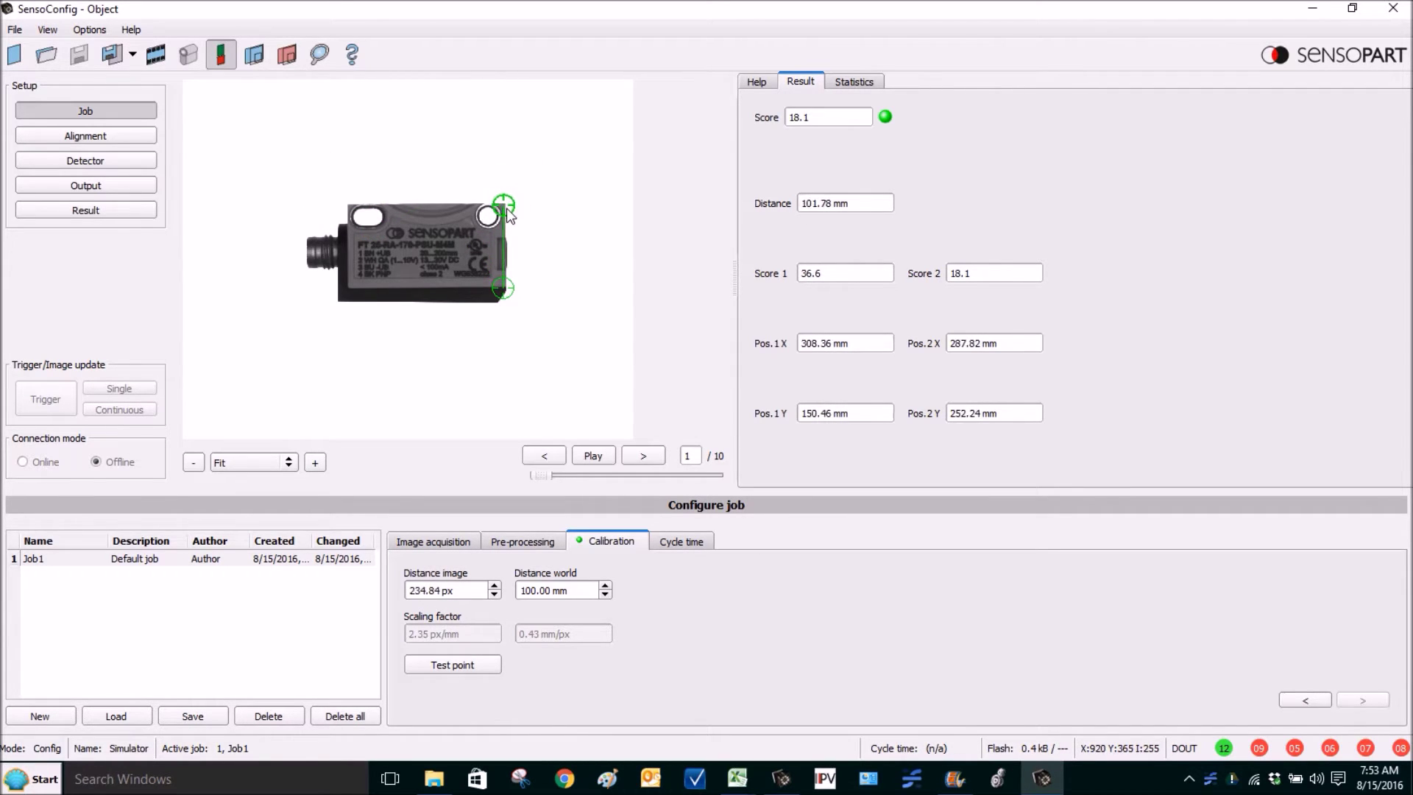
double_click(588, 592)
type("20")
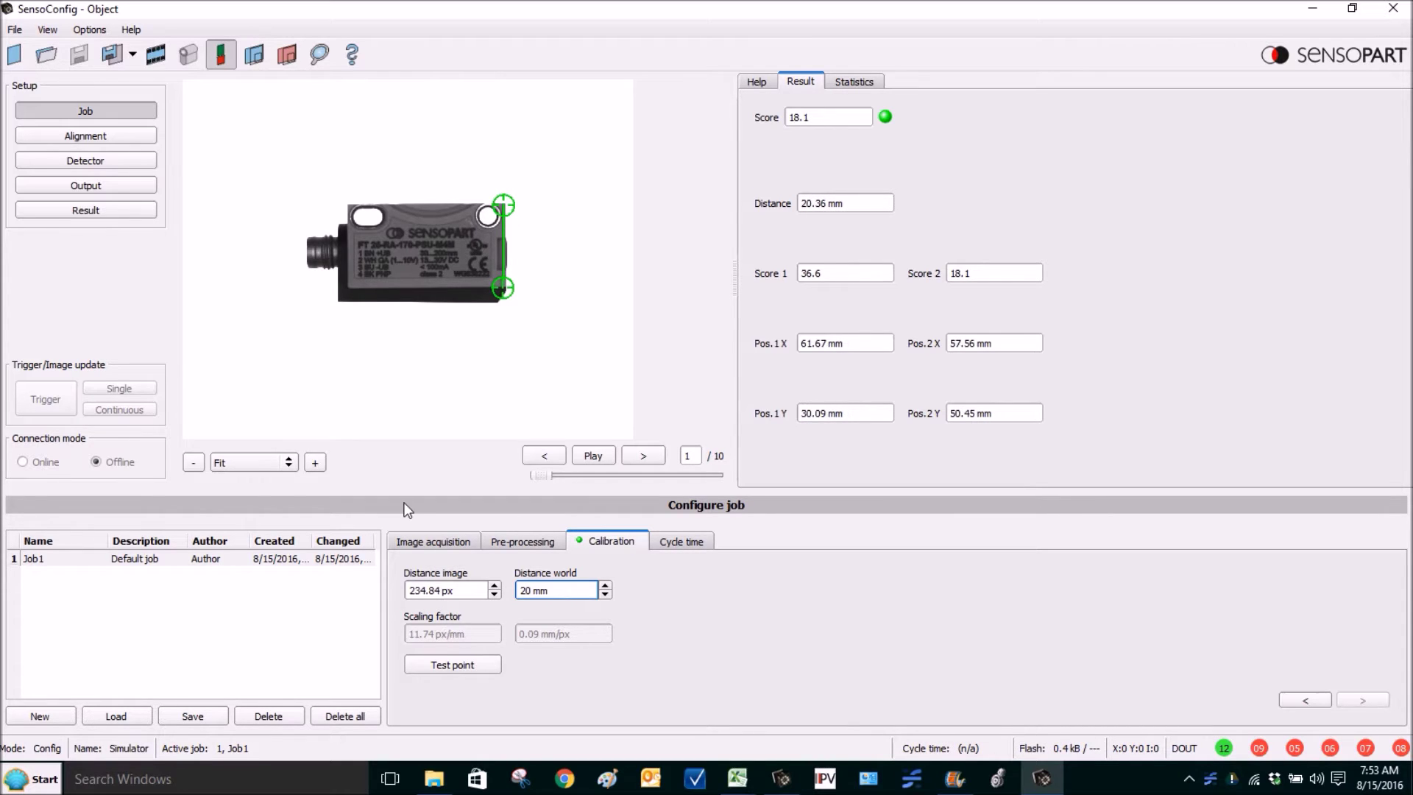
- Refine both scaling endpoints on the housing's right edge to about 238 px apart, and check the caliper detector's distance
left_click(317, 463)
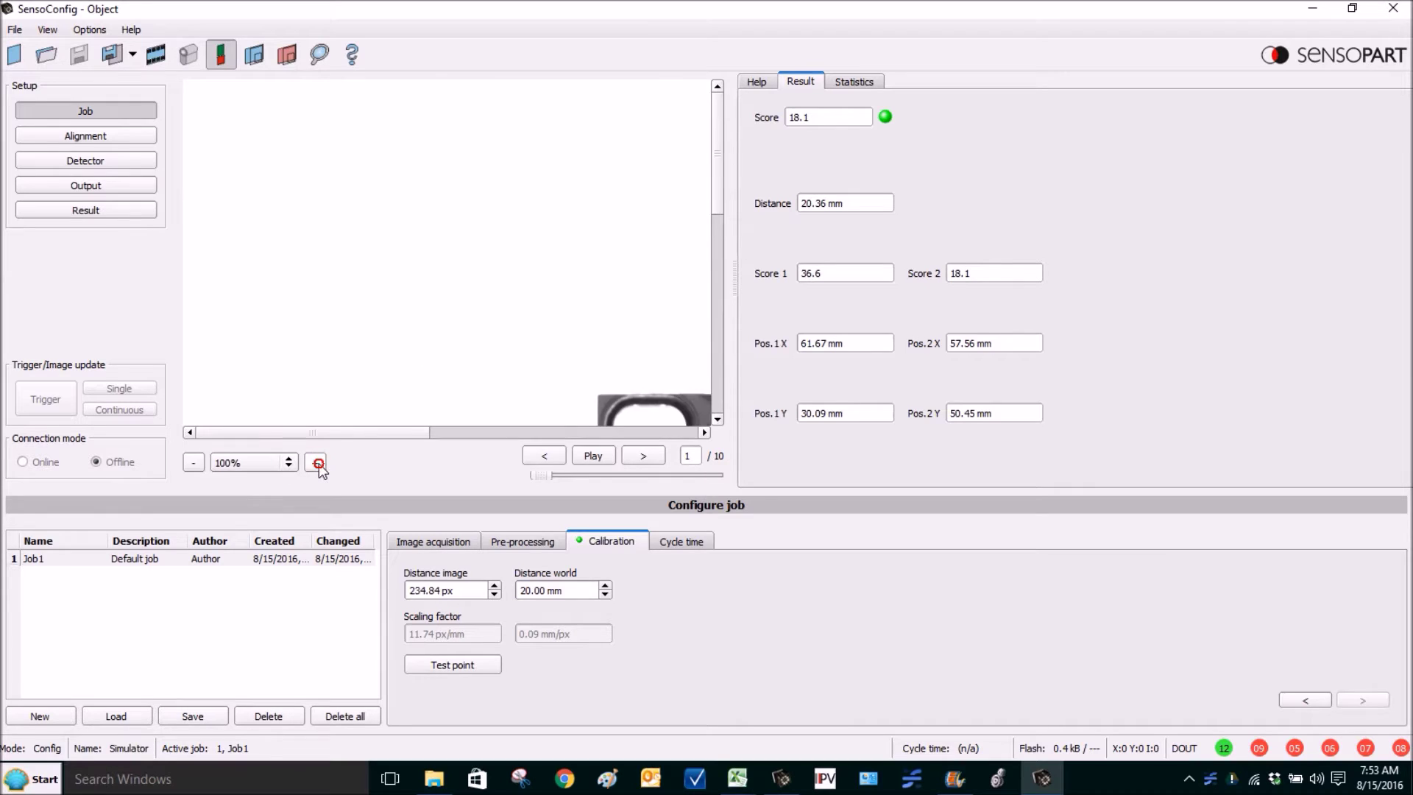
left_click(317, 464)
left_click_drag(281, 433, 465, 434)
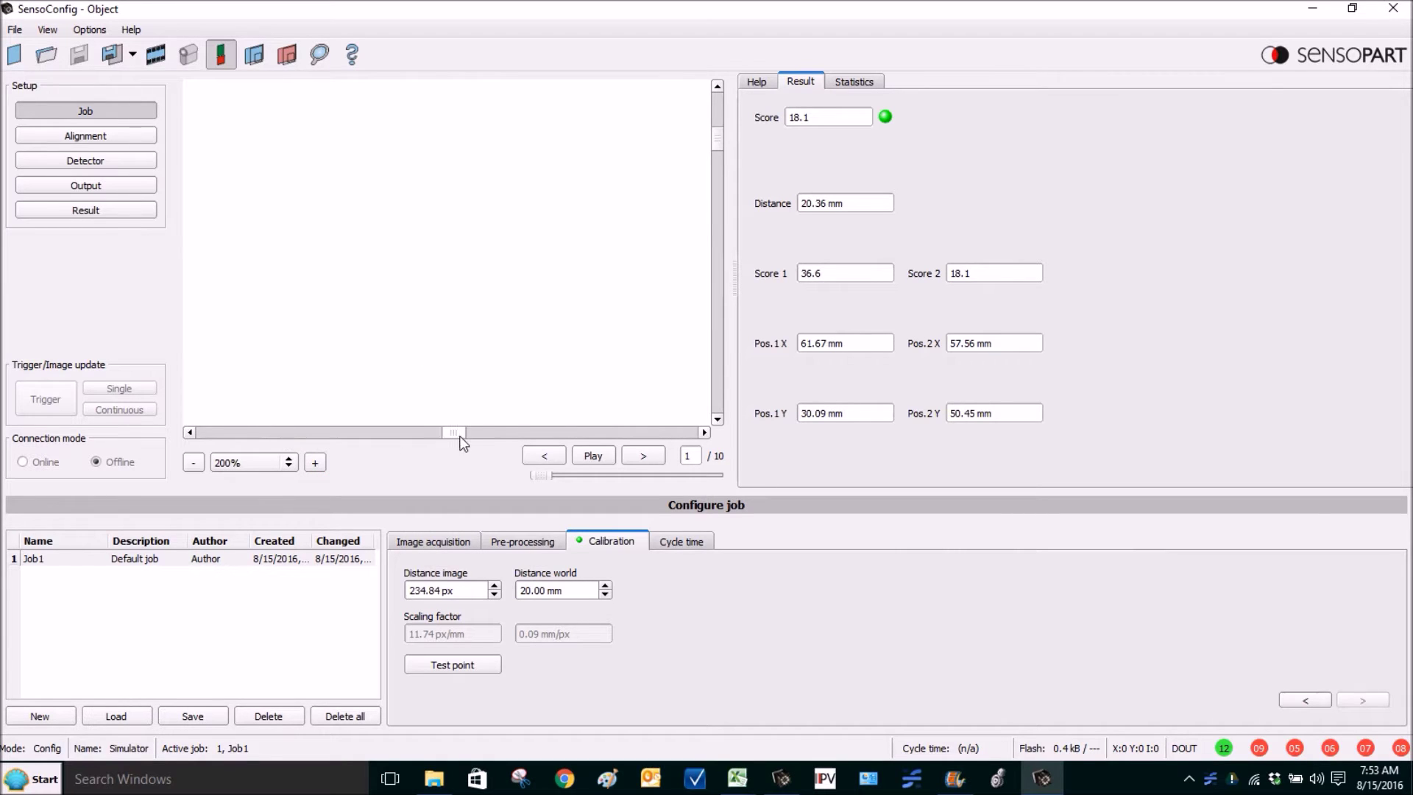
left_click_drag(721, 138, 719, 220)
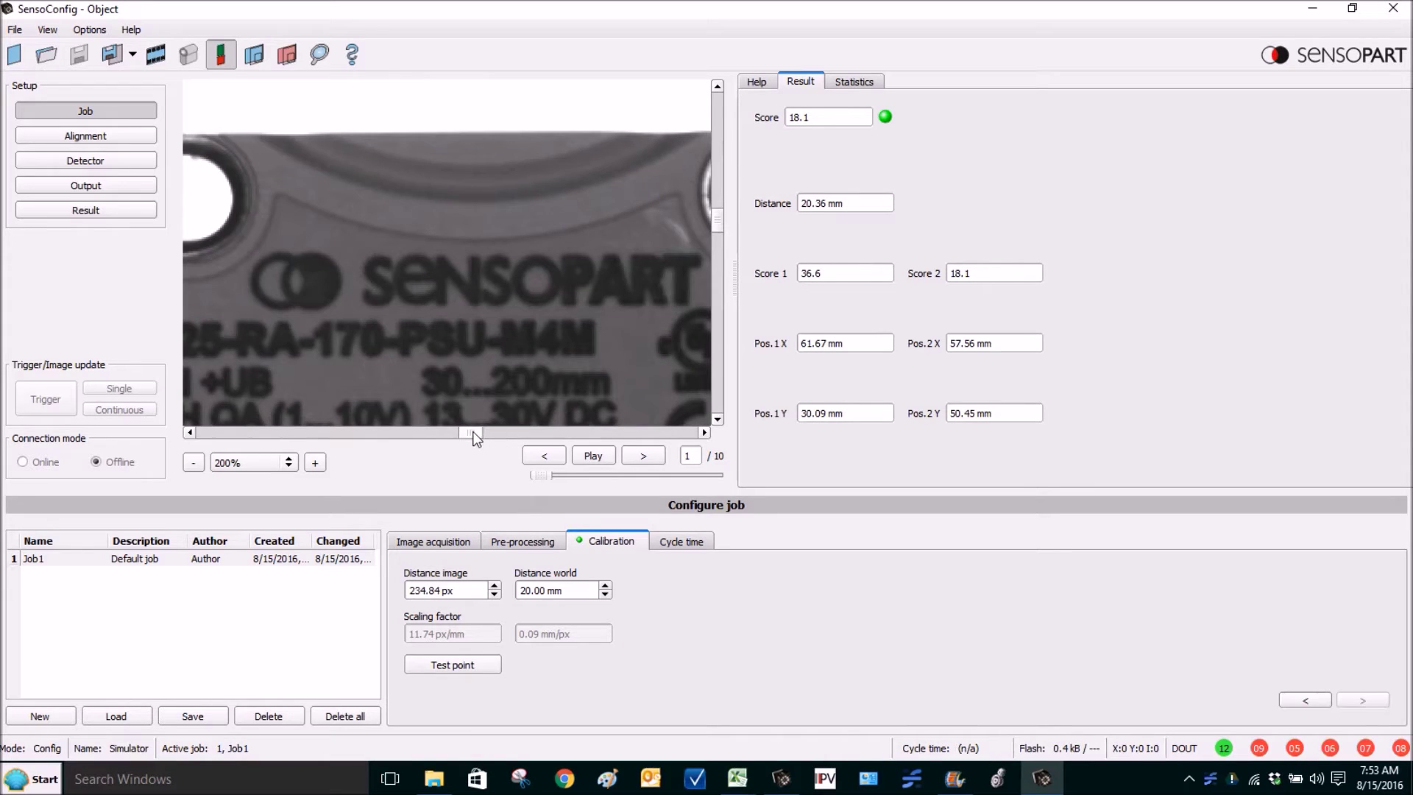
scroll(473, 433, "down", 5)
left_click_drag(521, 142, 530, 137)
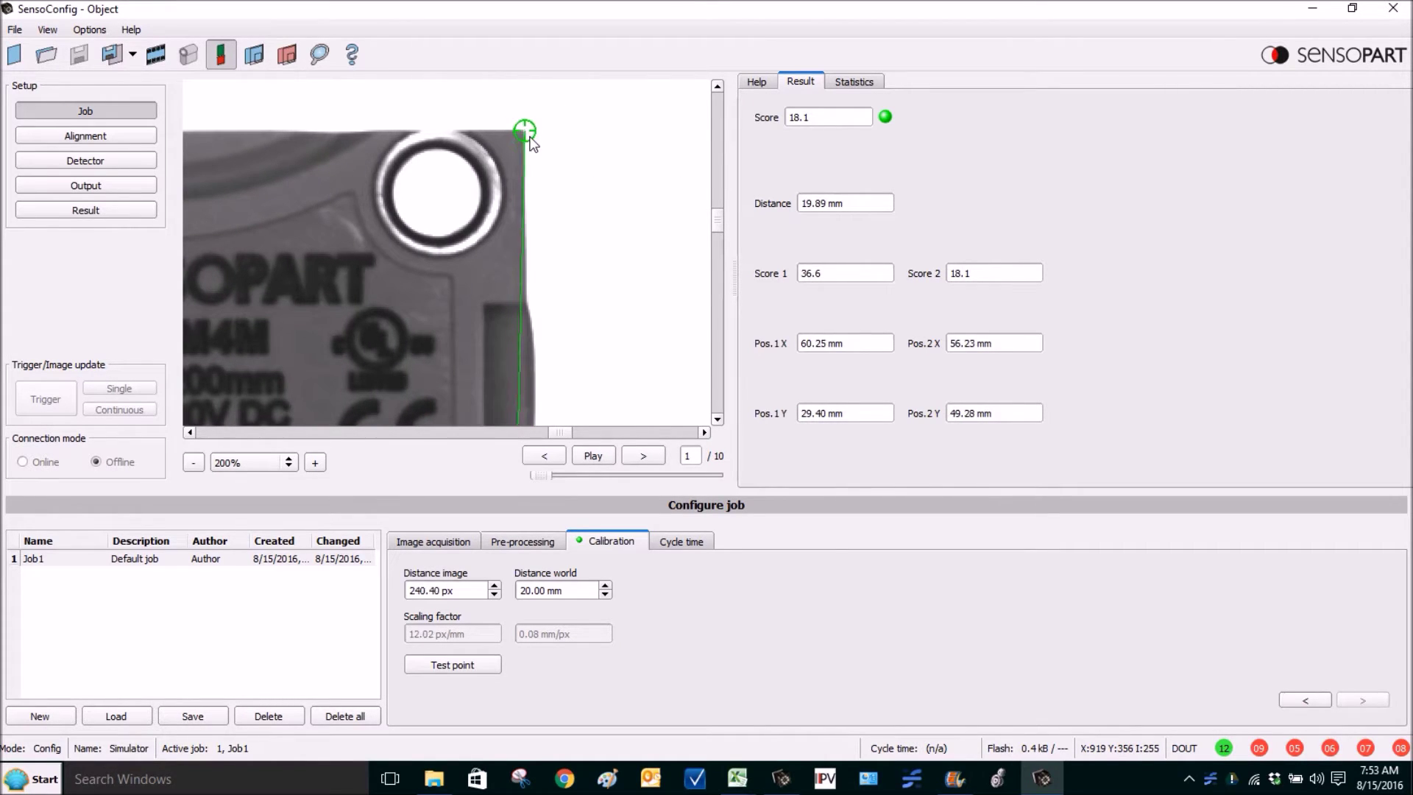
left_click_drag(714, 220, 710, 289)
left_click_drag(520, 233, 534, 227)
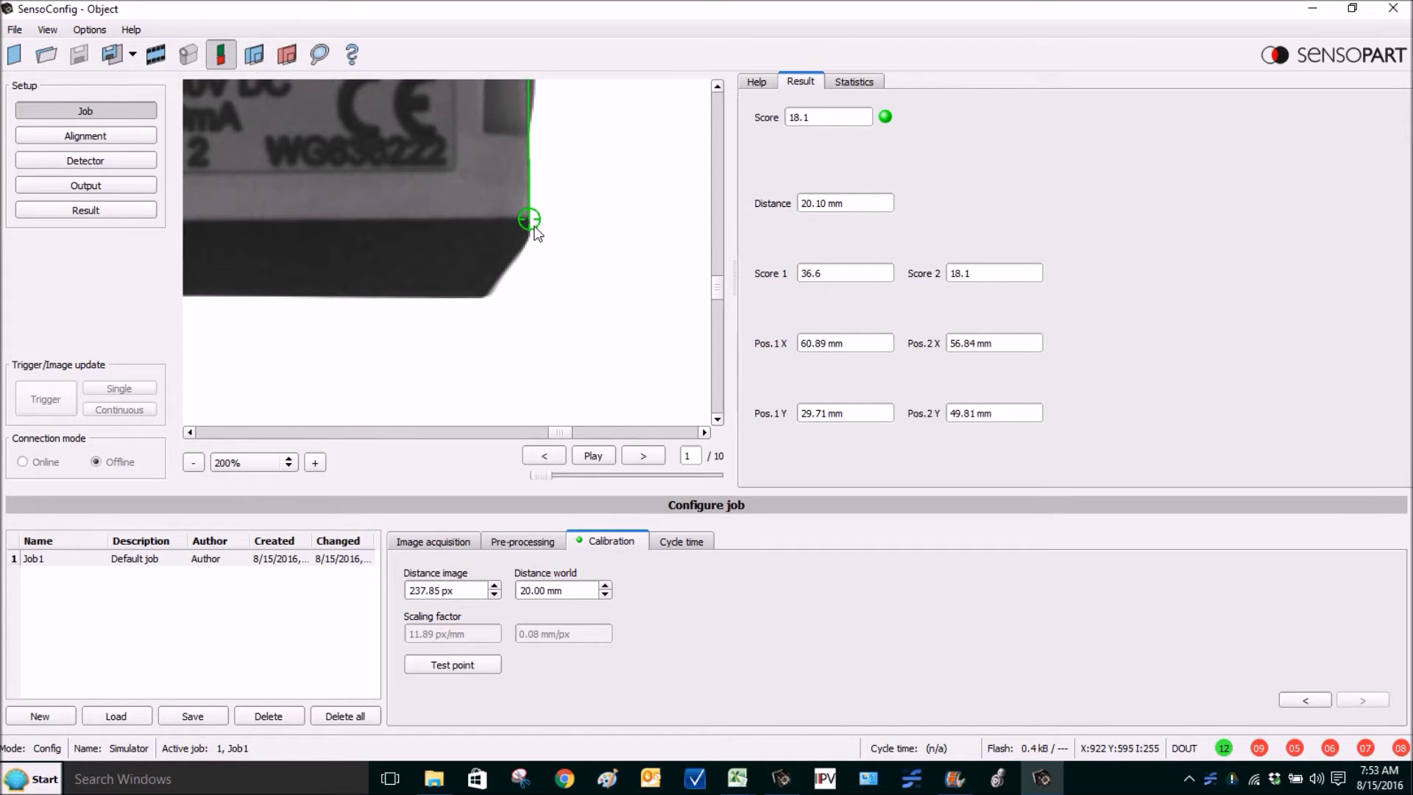
left_click(105, 159)
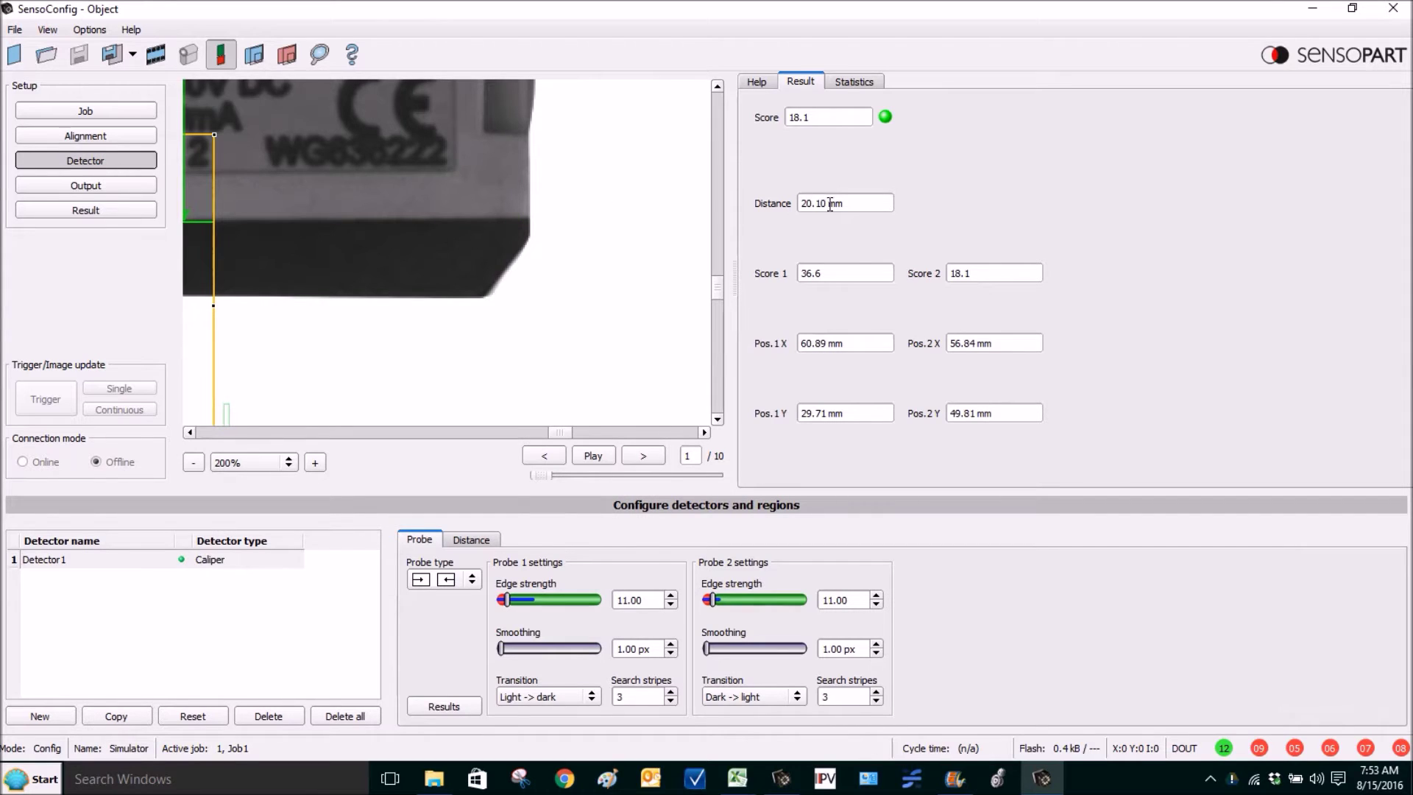
triple_click(855, 208)
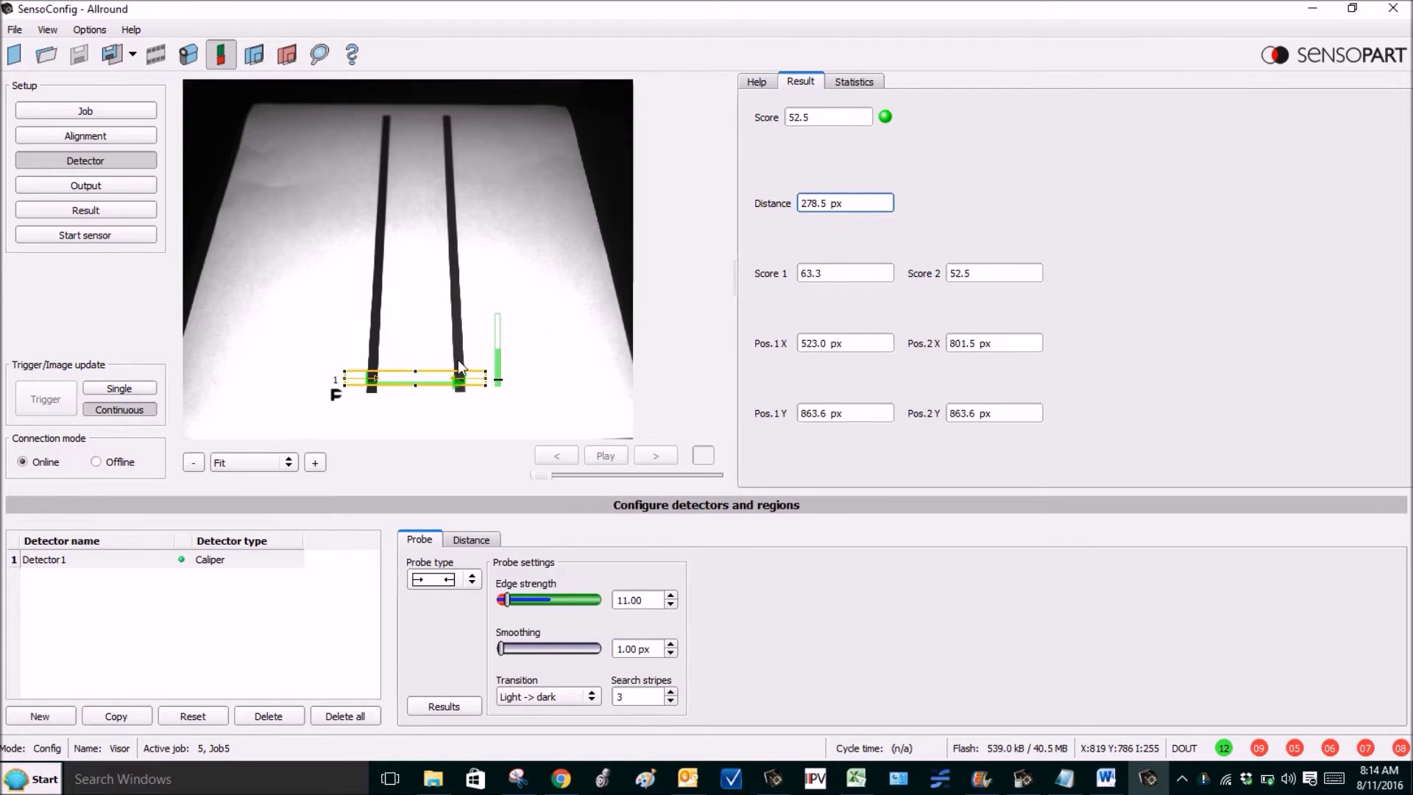
- Compare the caliper's distance between the two dark lines at their lower and upper ends, in pixels and in millimetres
left_click_drag(422, 373, 434, 128)
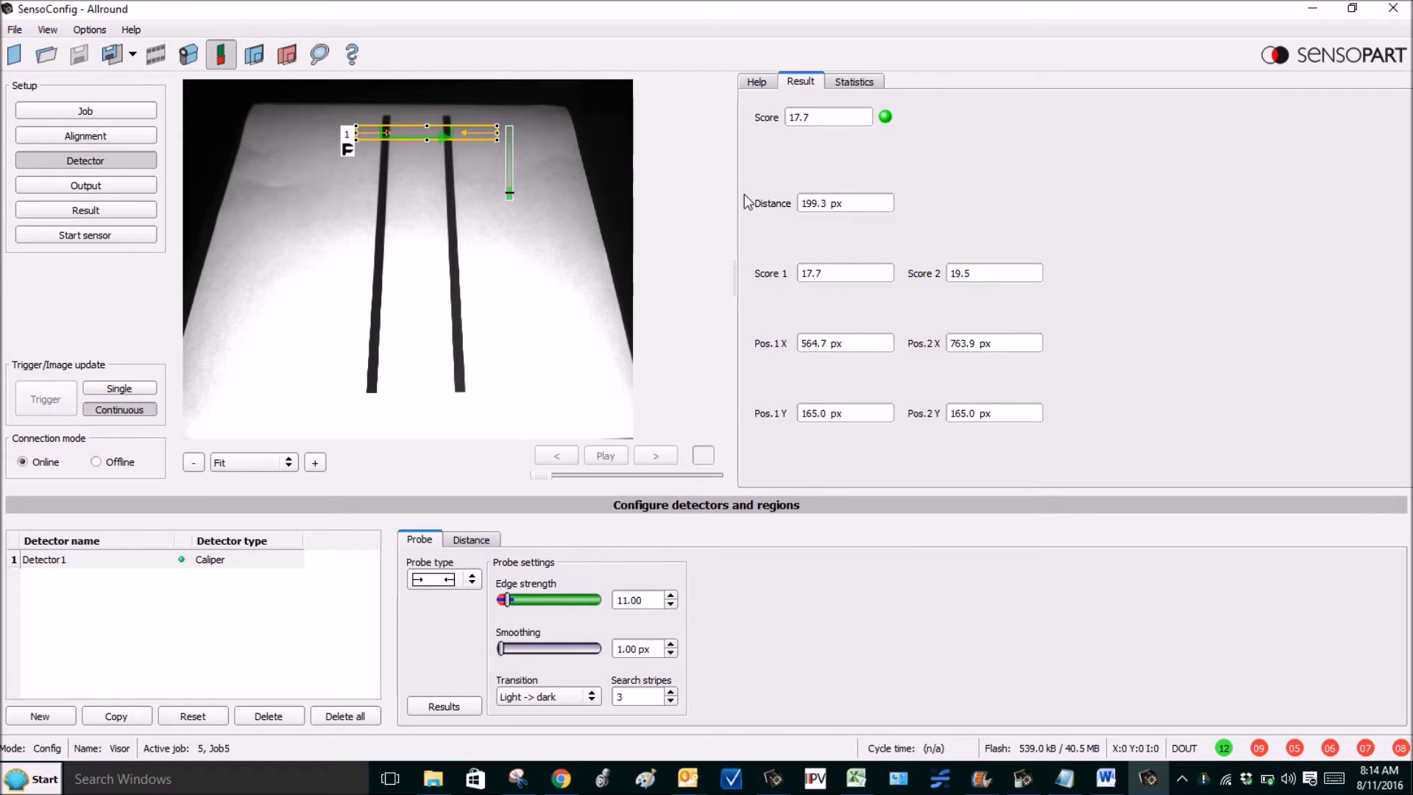
left_click(862, 202)
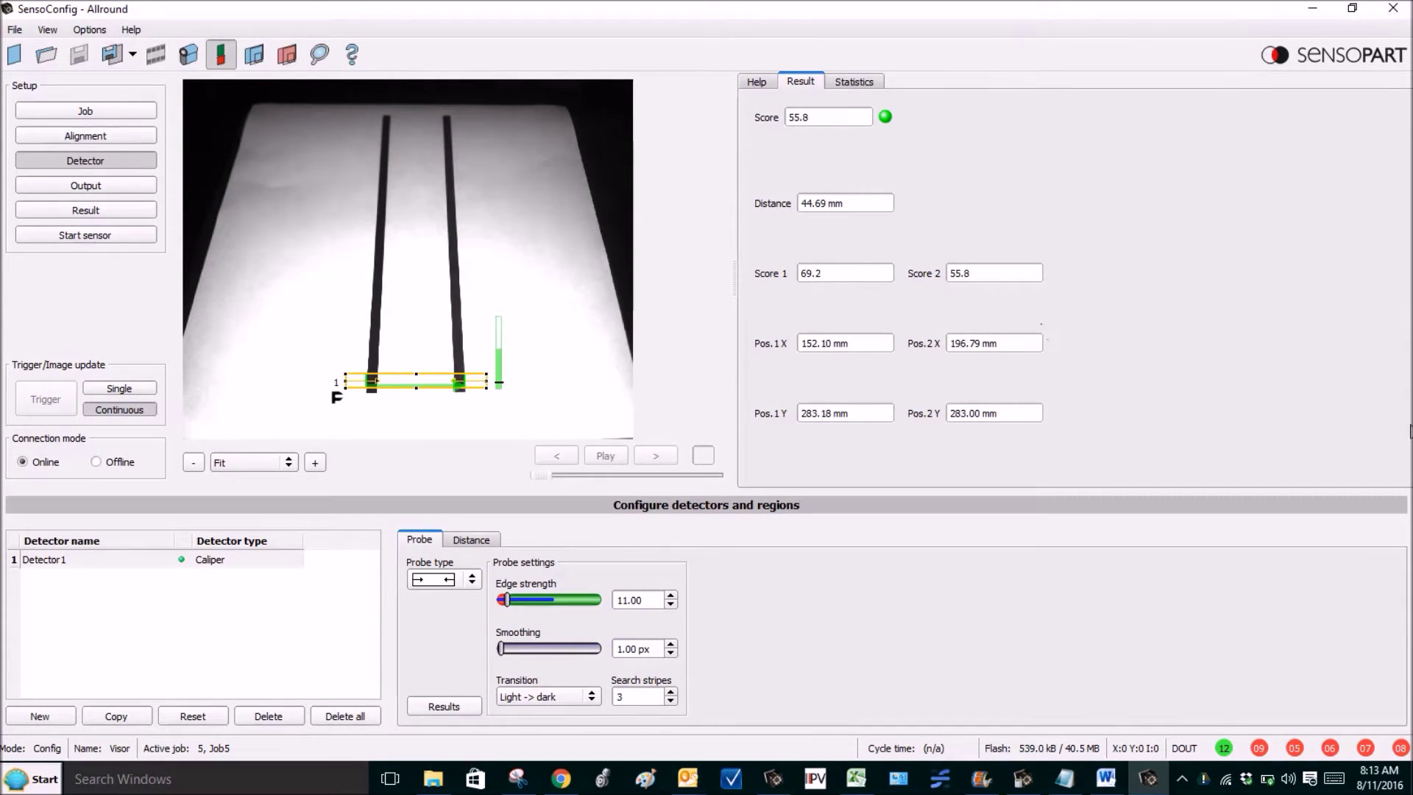
left_click(851, 204)
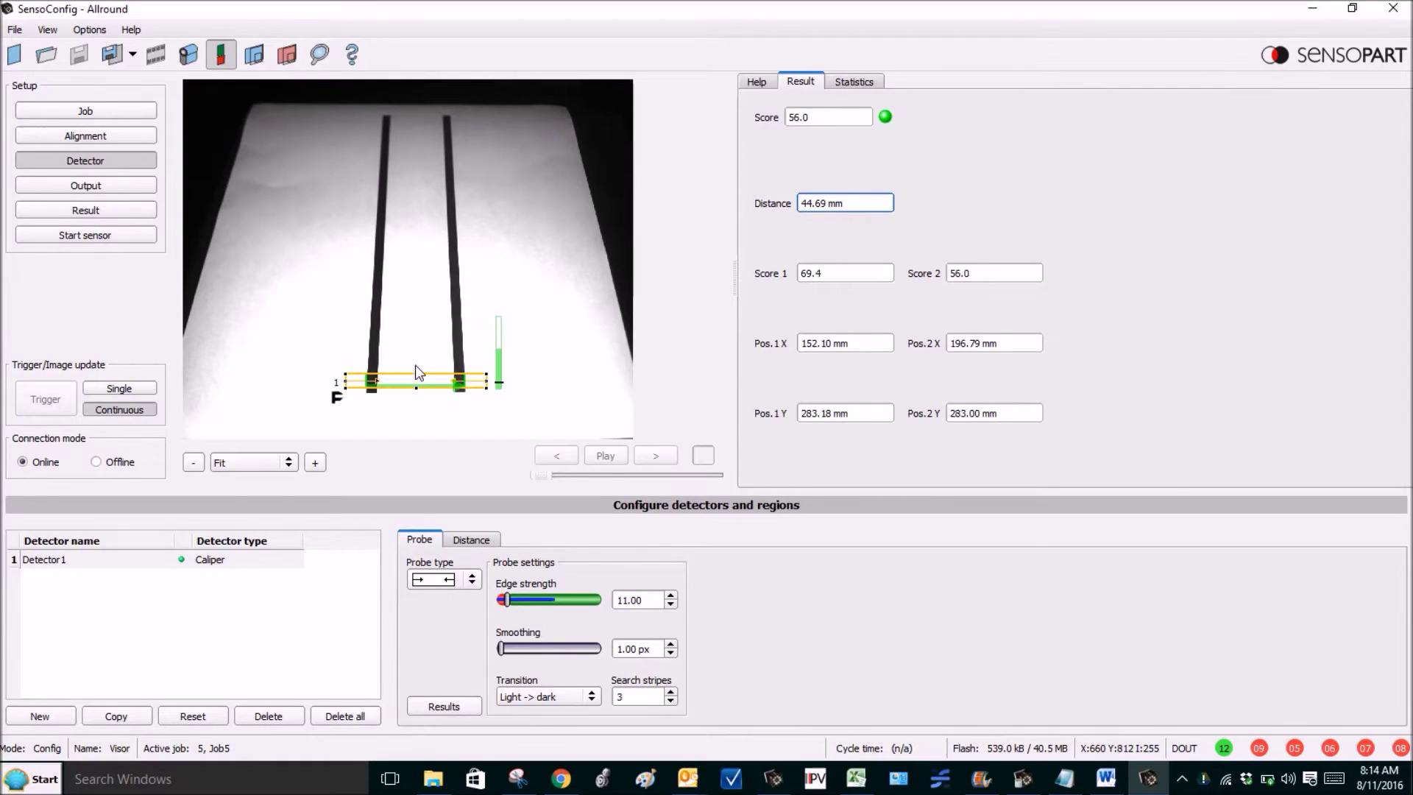
left_click_drag(424, 380, 430, 152)
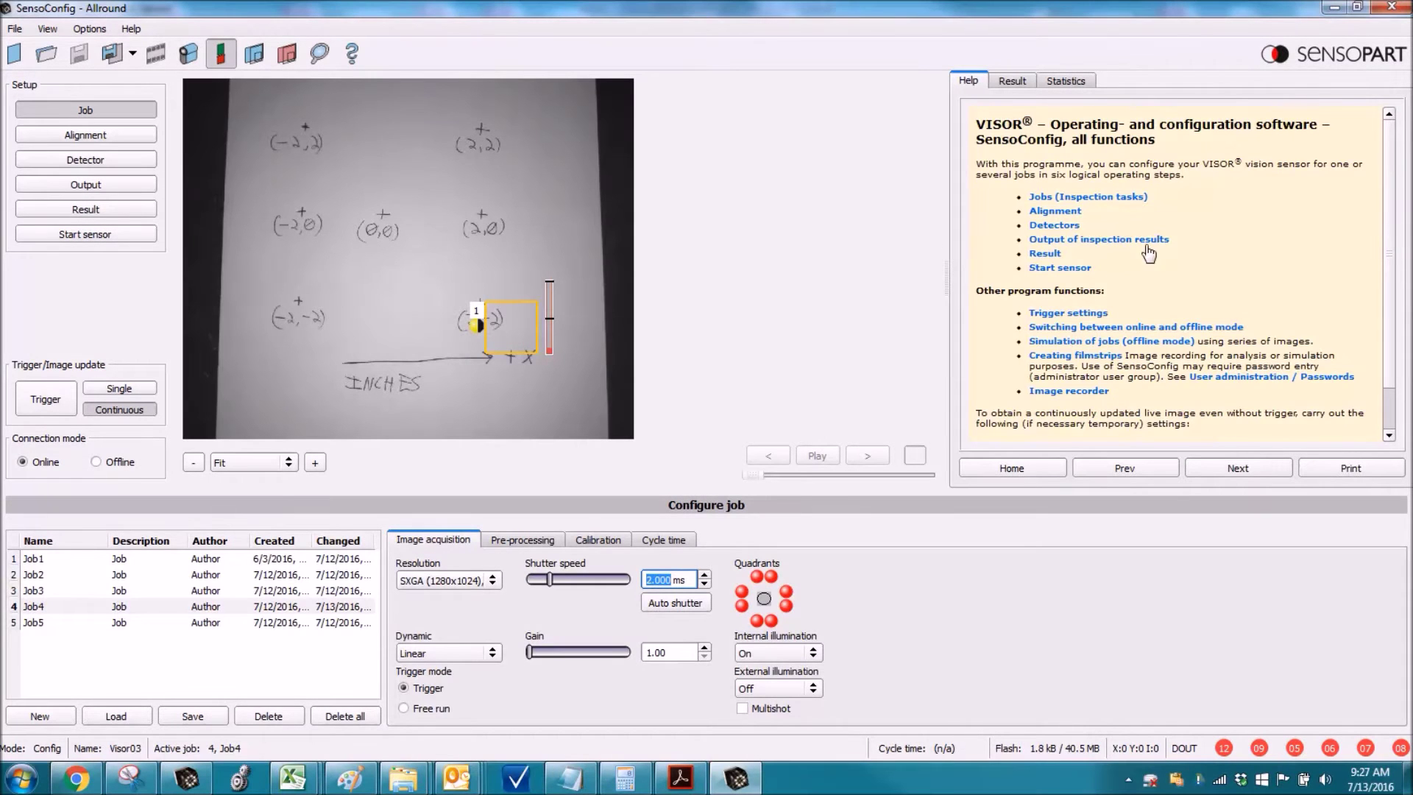
- Set Job4's calibration method to Point pair list (Robotics / Pick and Place) in inches and open its point list
left_click(135, 111)
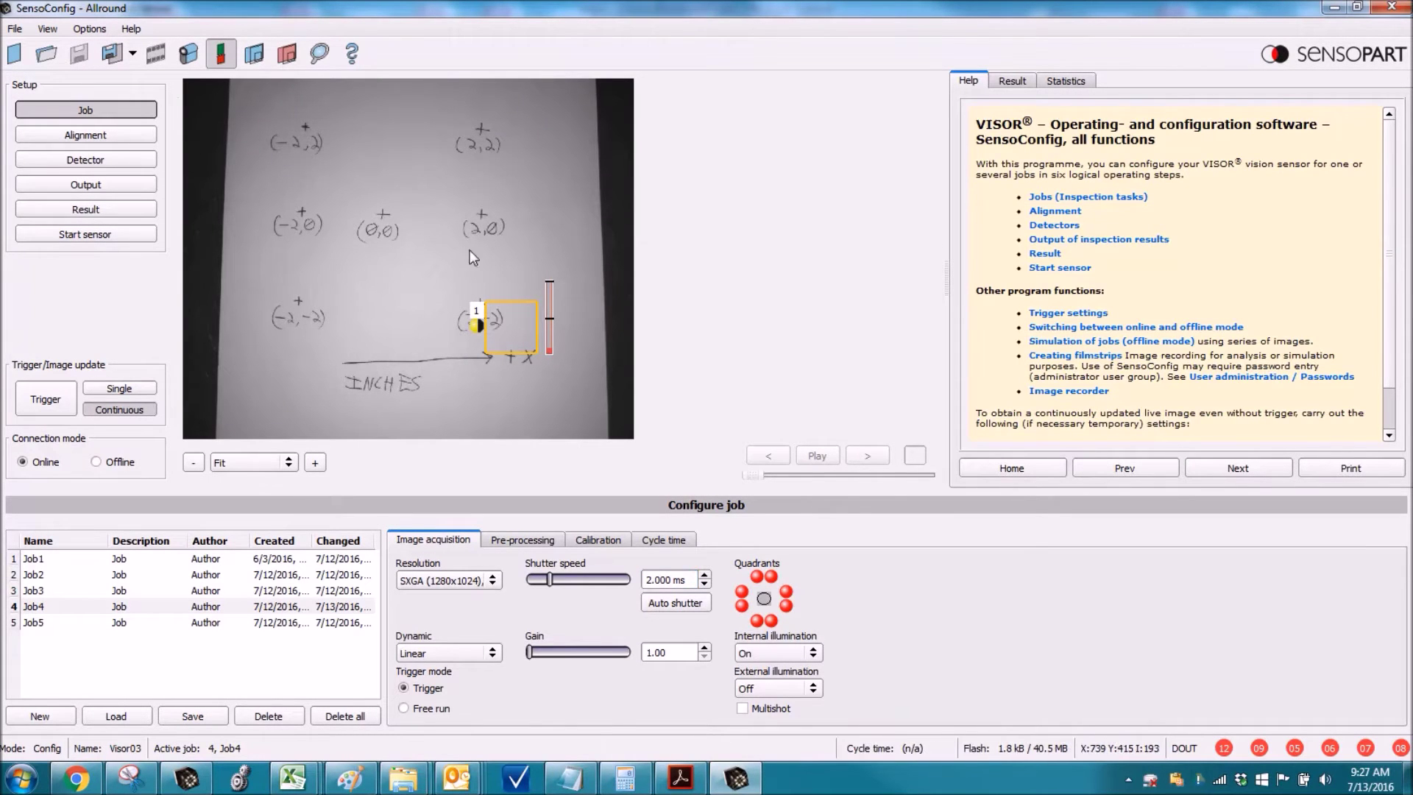
left_click(611, 545)
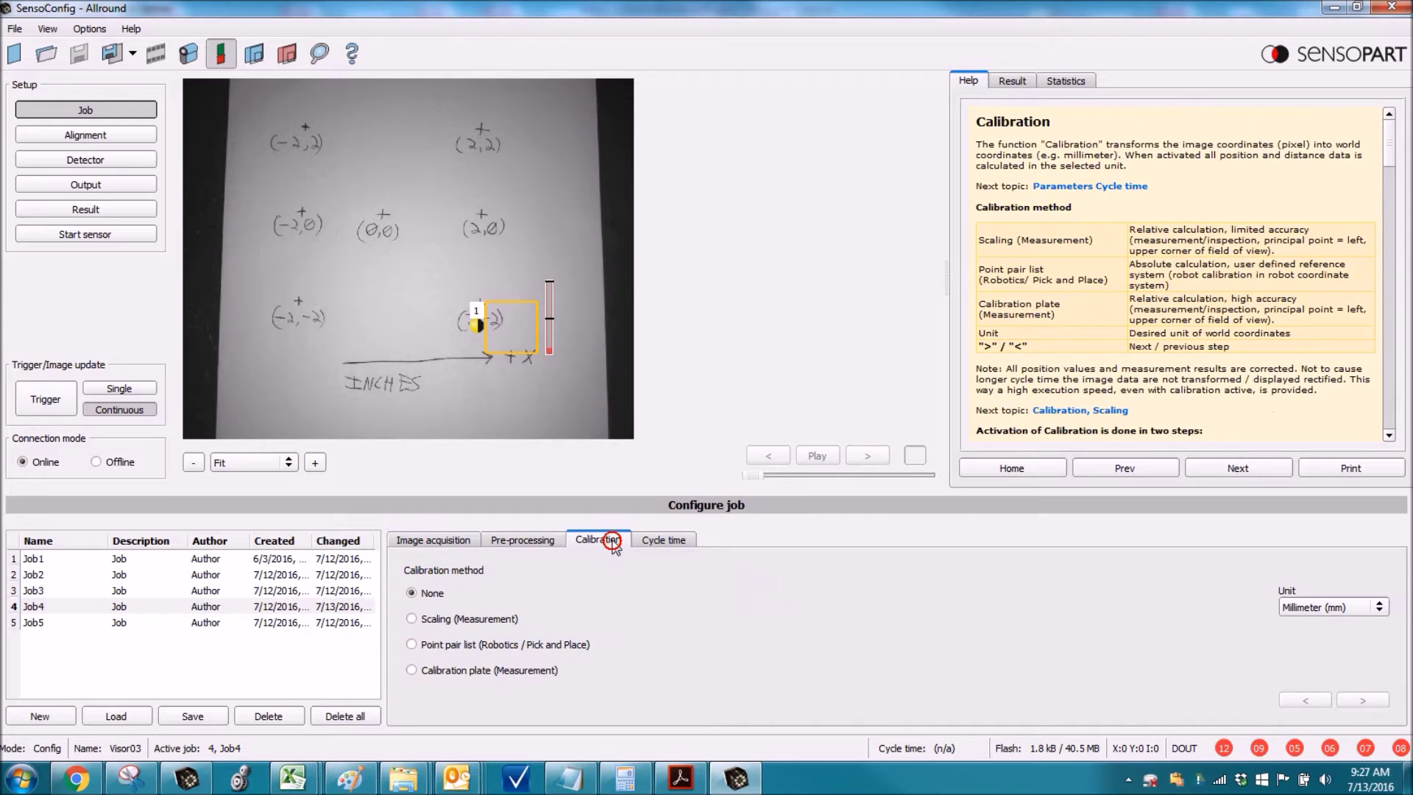
left_click(577, 649)
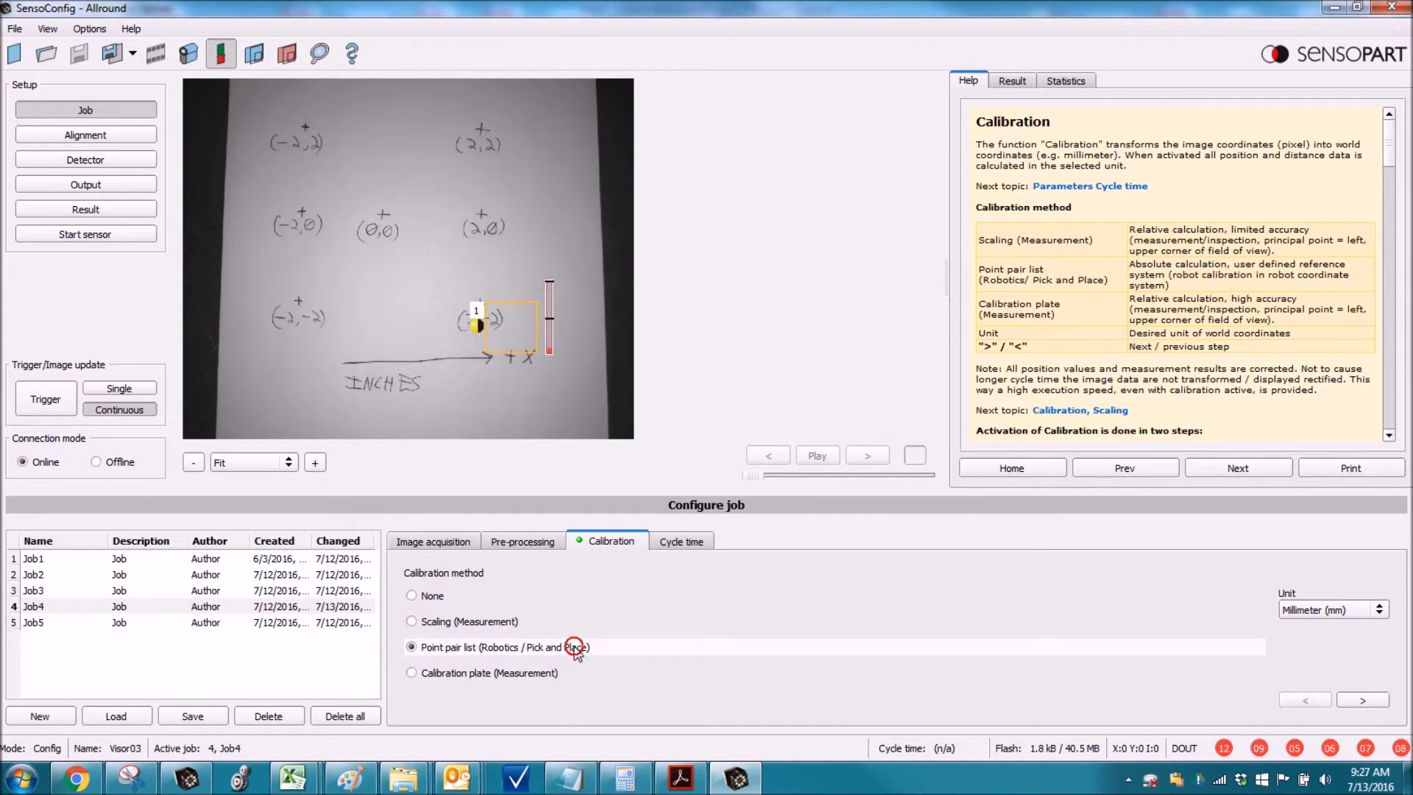
left_click(1382, 610)
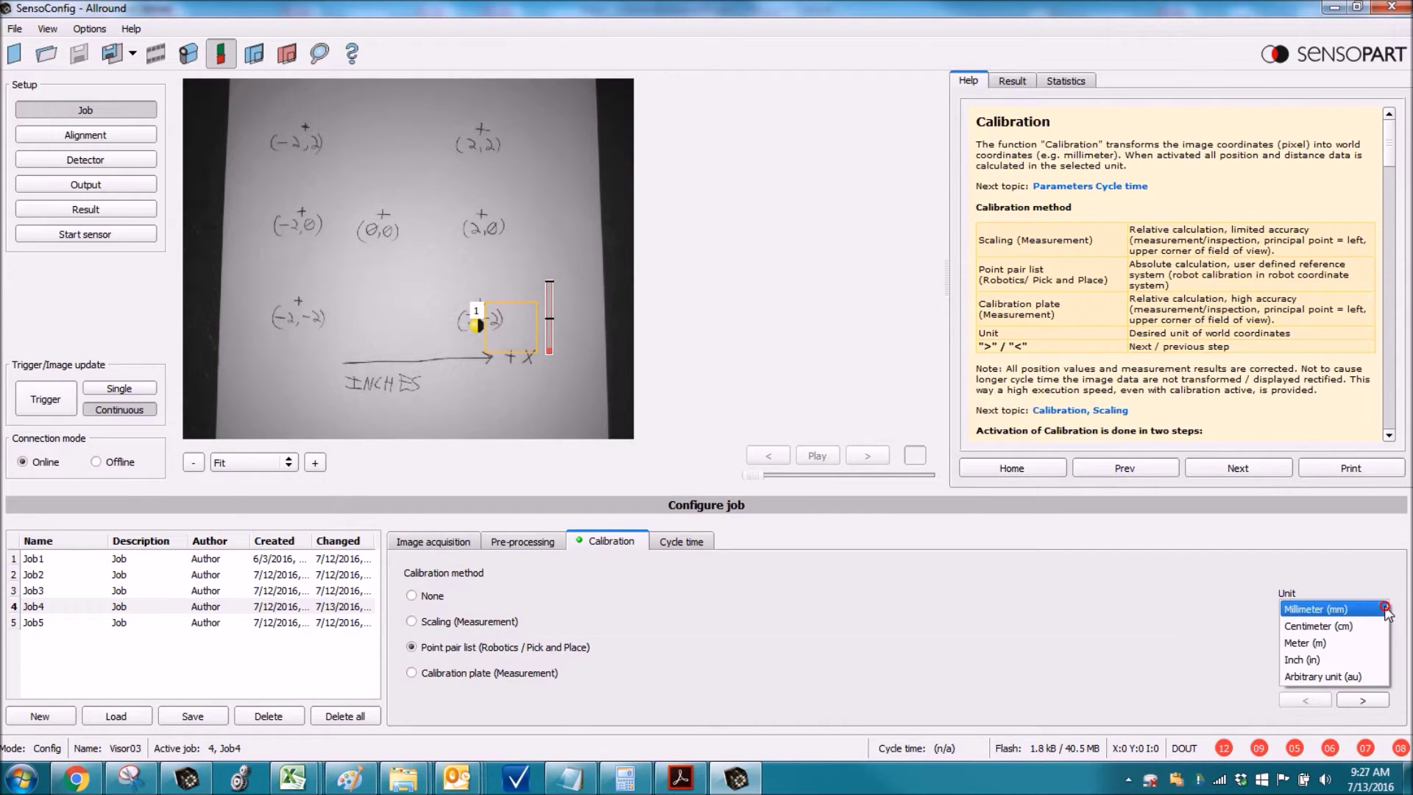
left_click(1373, 660)
left_click(1362, 700)
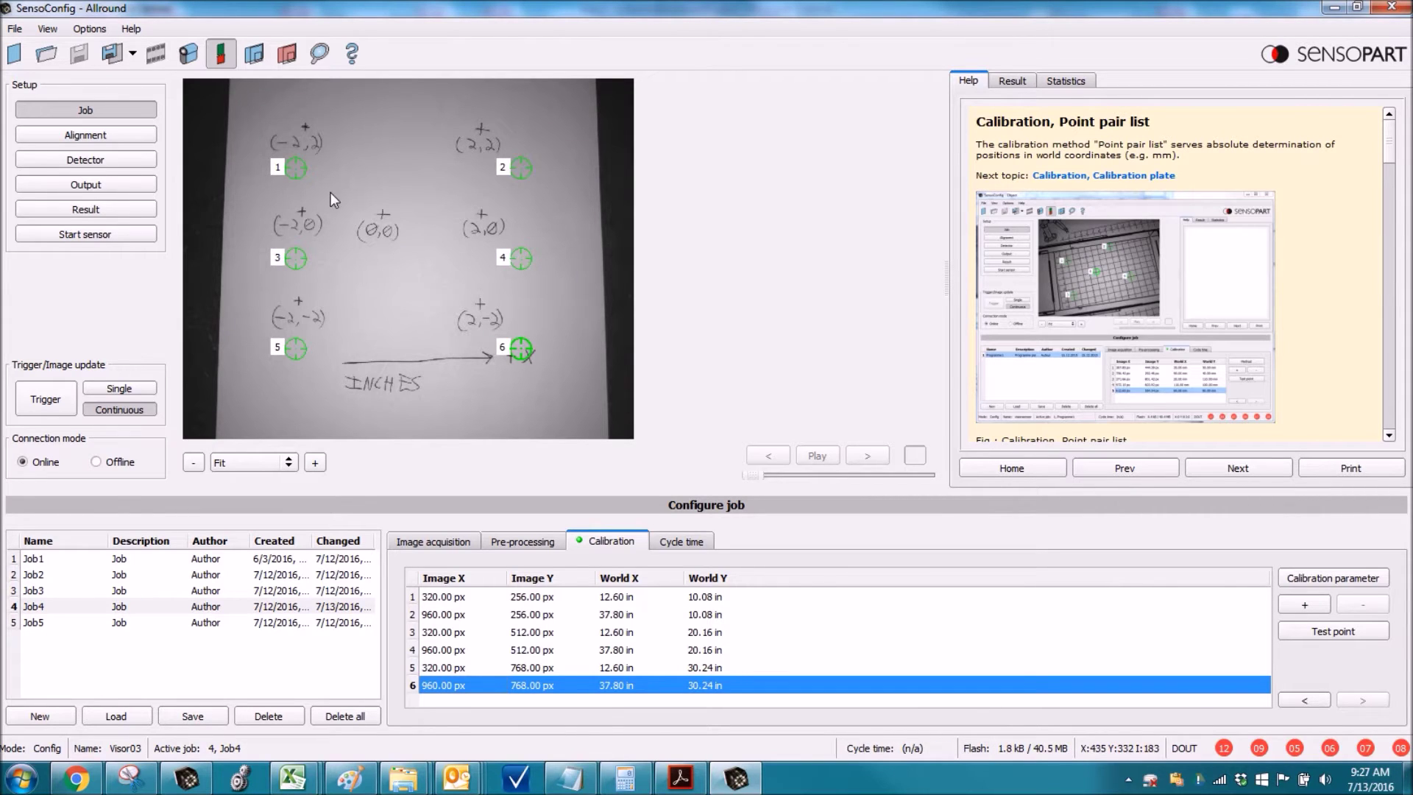
- Move calibration point 1 onto the (-2,2) cross and point 3 onto the (-2,0) cross
left_click(299, 172)
left_click_drag(299, 172, 305, 126)
left_click_drag(295, 257, 303, 217)
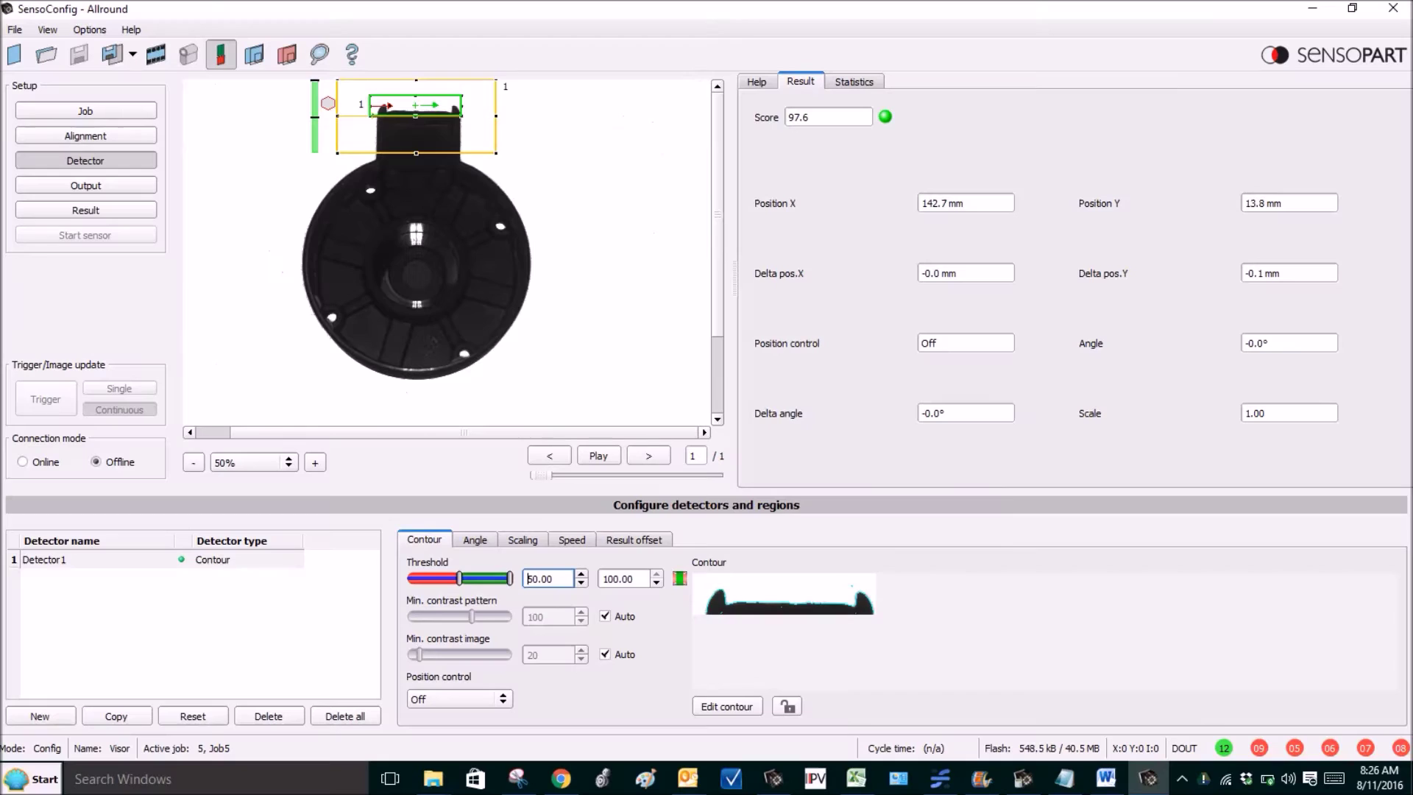
- Examine the contour detector's match on the part's upper tab at detector-fit magnification and within the full part view
left_click(85, 159)
left_click(210, 565)
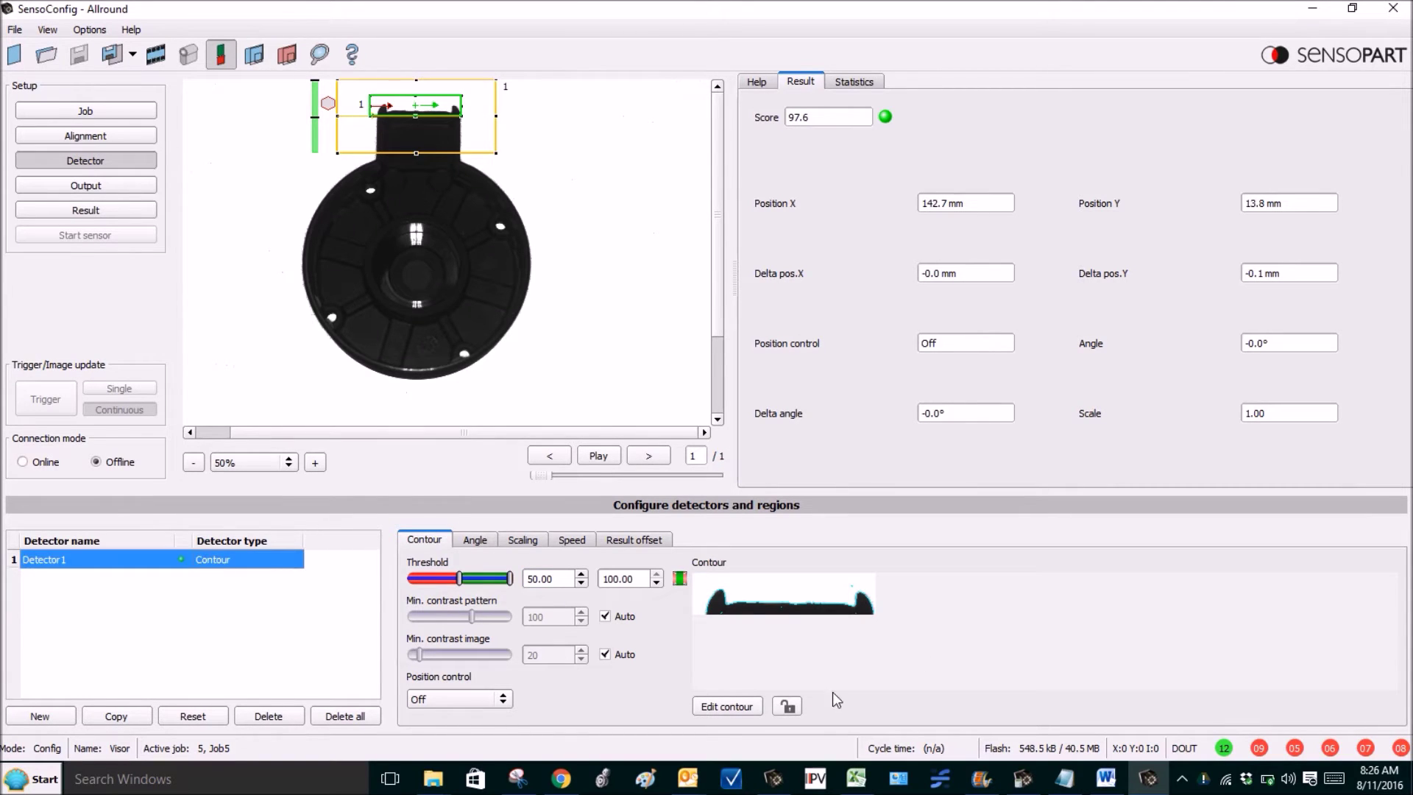
left_click(784, 584)
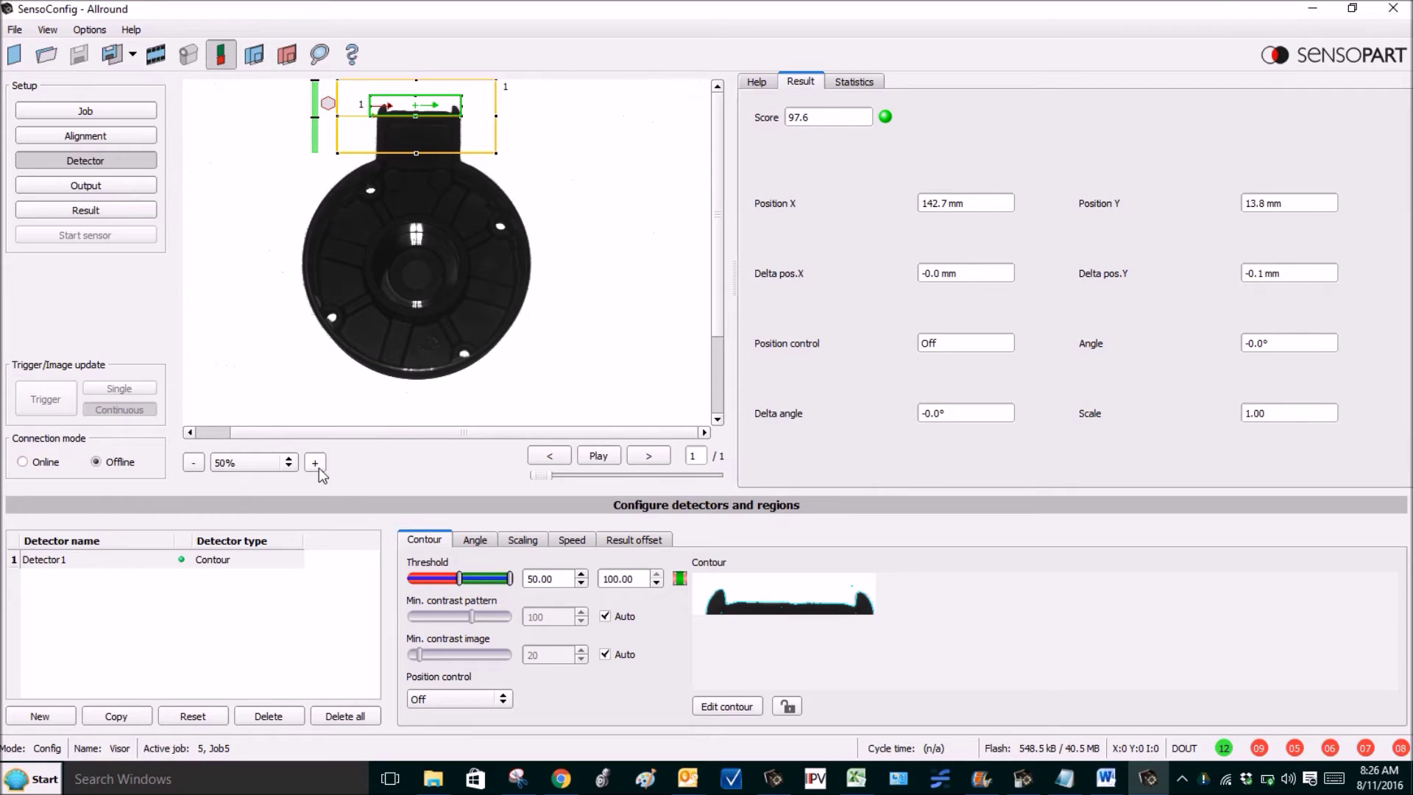
left_click(293, 463)
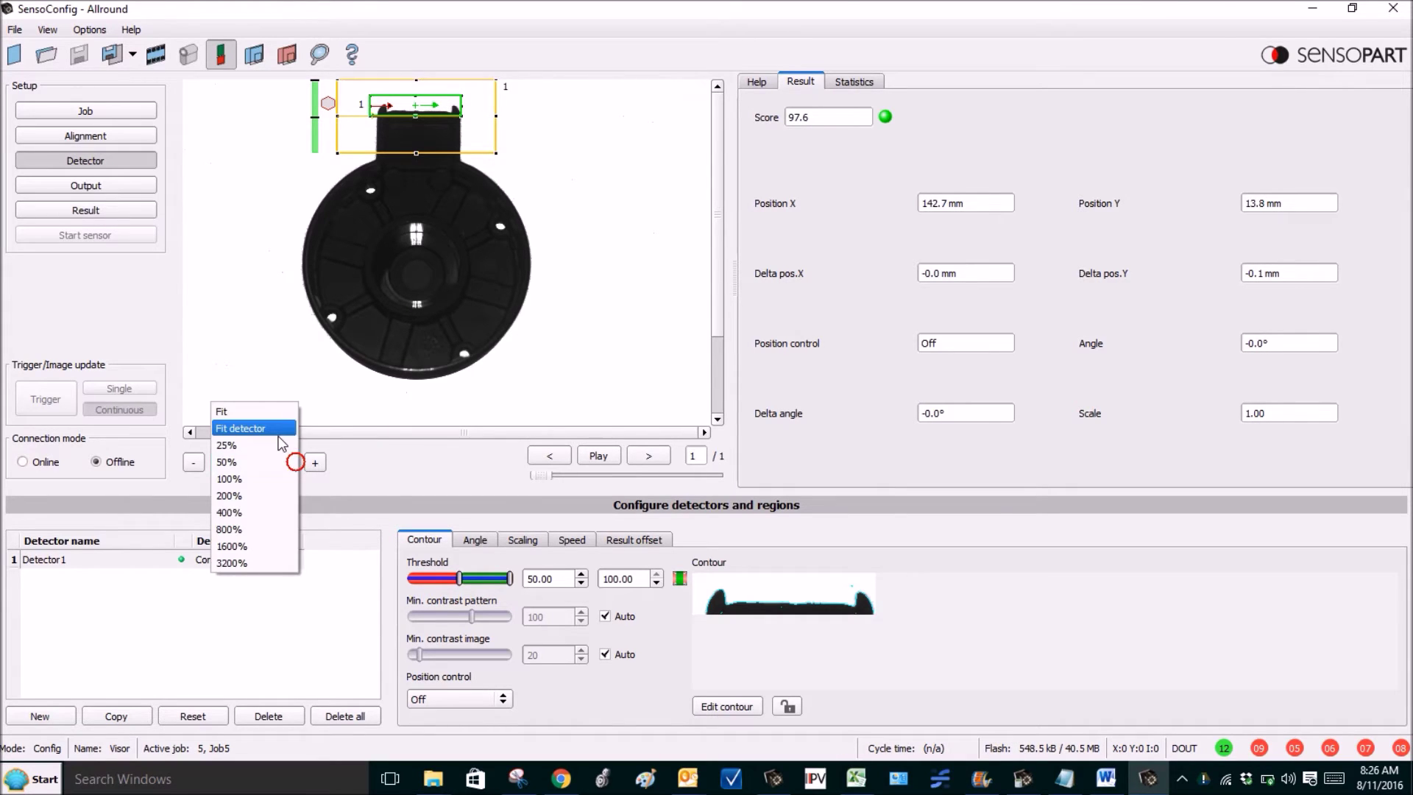
left_click(281, 429)
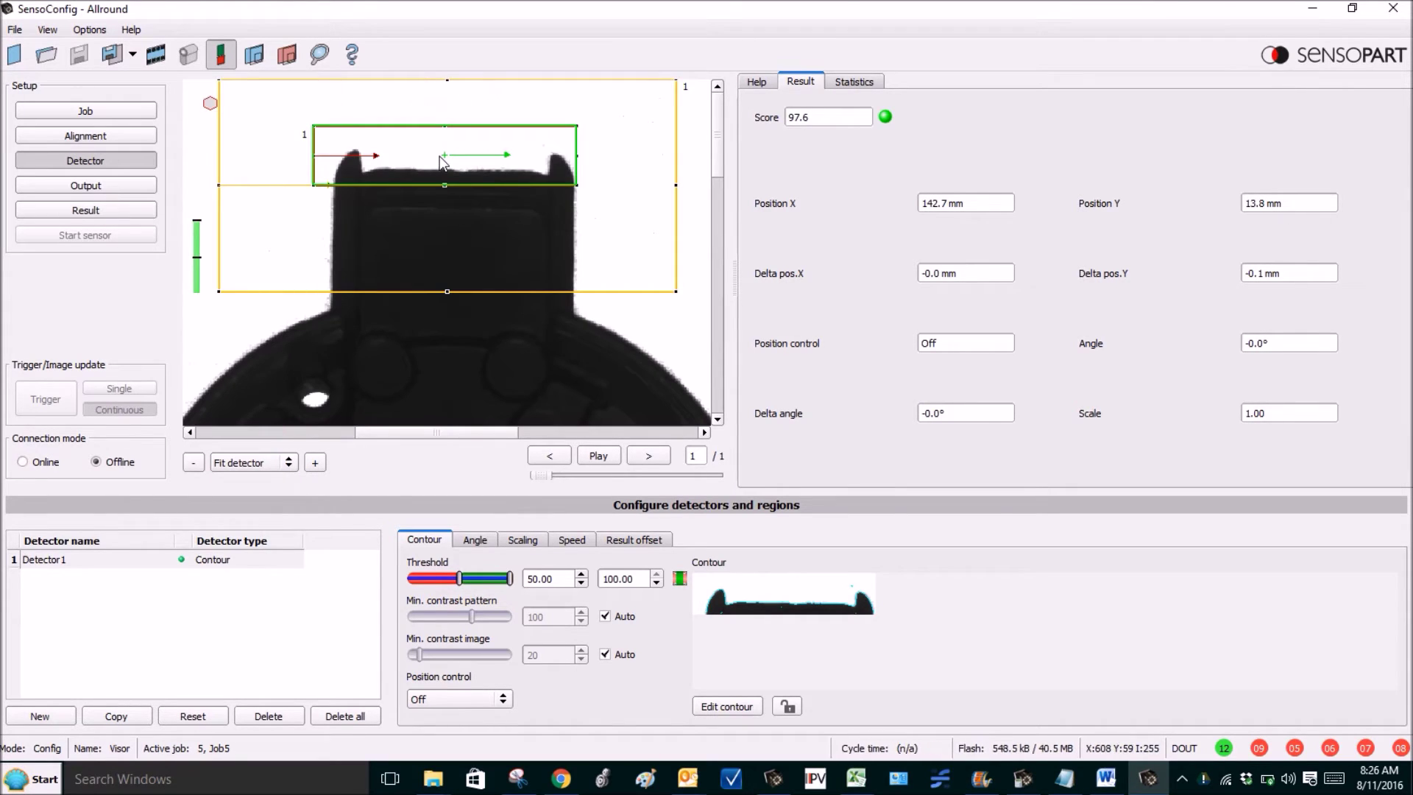
left_click(193, 462)
left_click(193, 463)
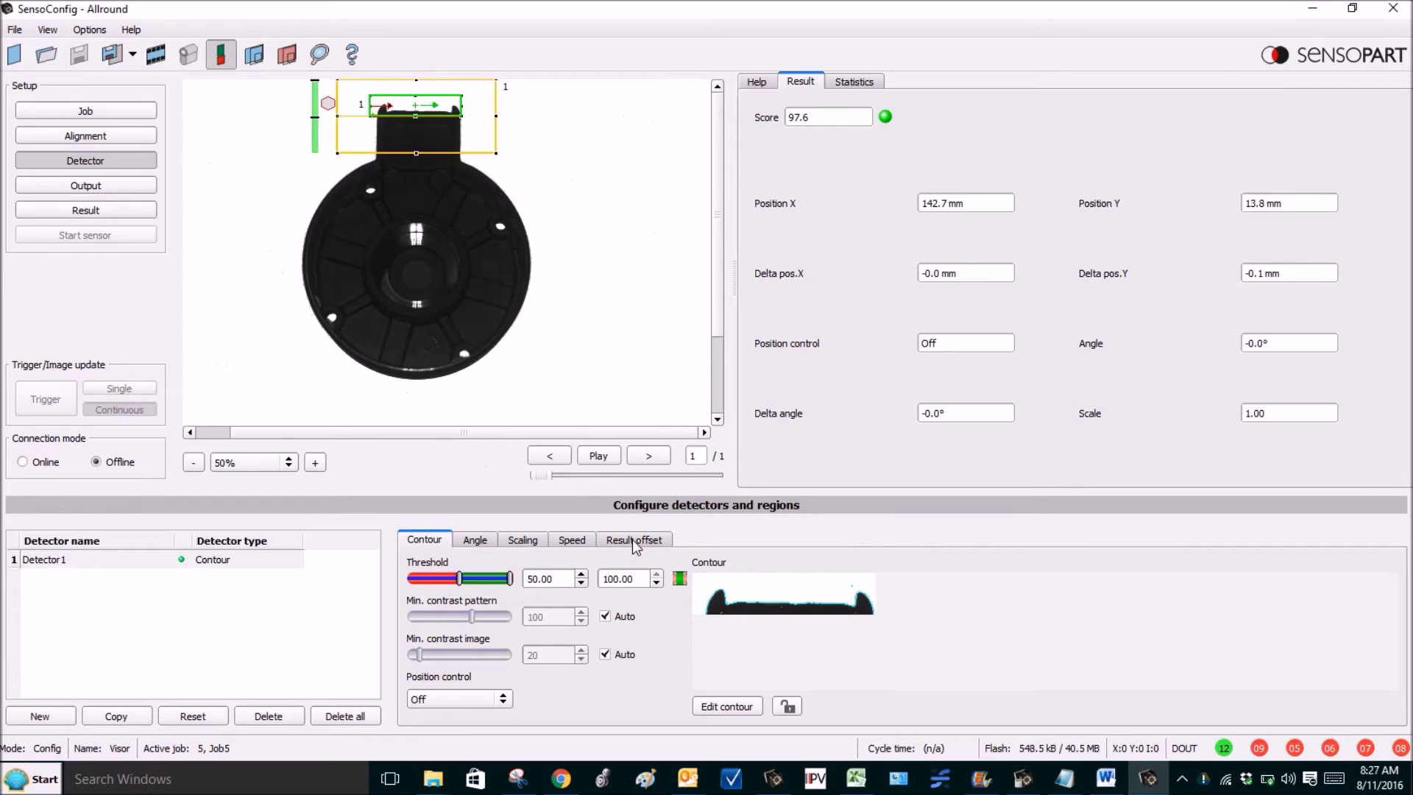
- Enable the contour detector's result offset, move its result point to the hub centre at about X 5 px, Y 385 px, and rotate its arrow upward
left_click(417, 274)
left_click(618, 541)
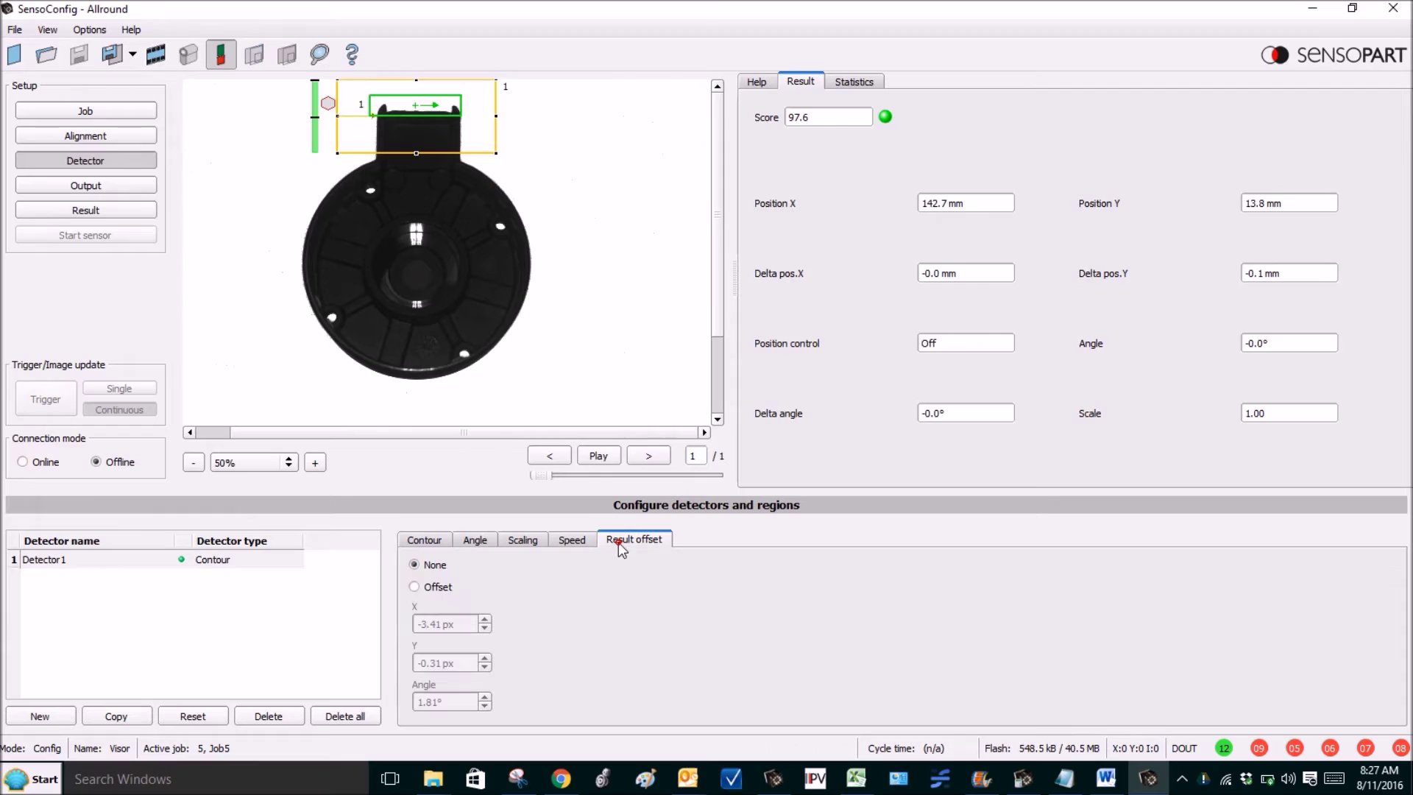
left_click(436, 587)
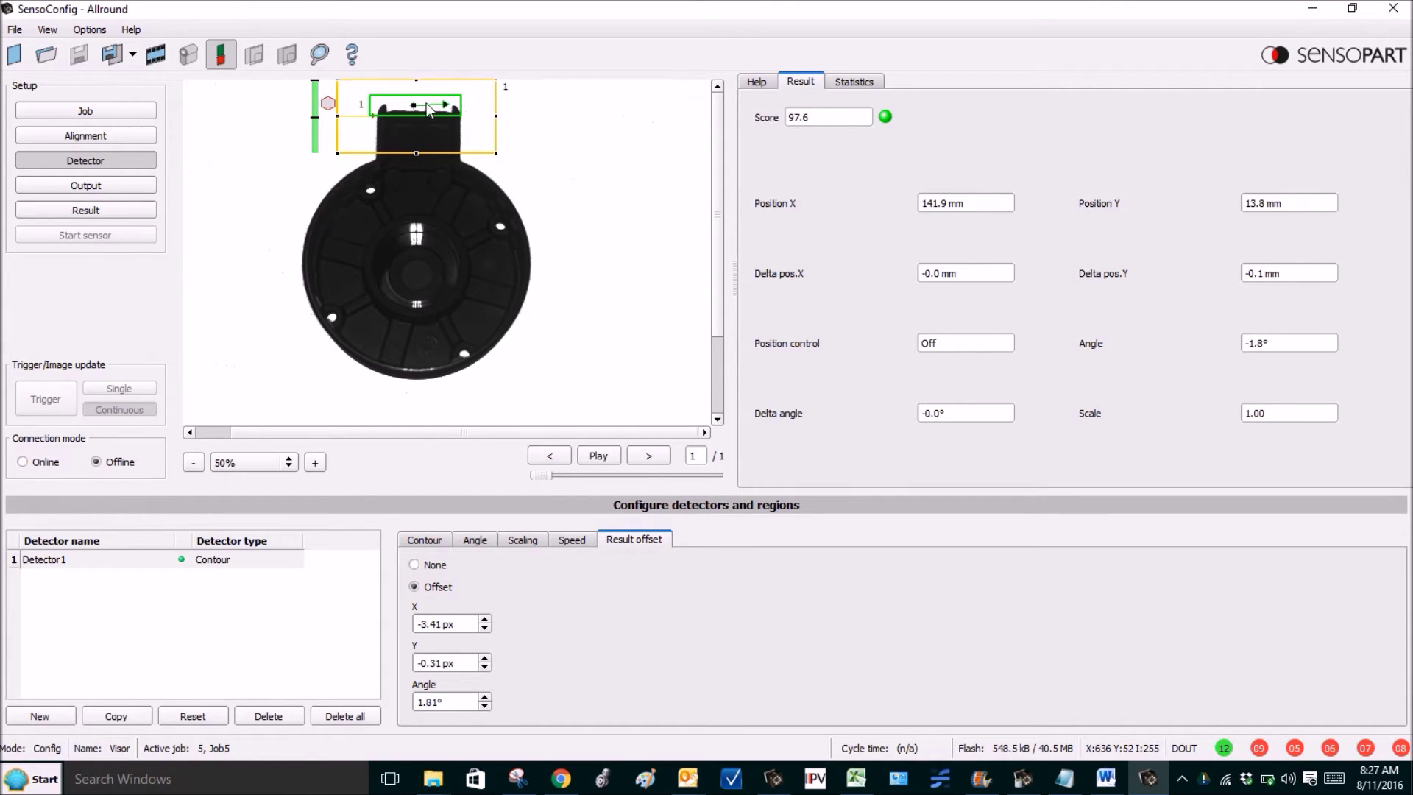
left_click_drag(411, 104, 417, 276)
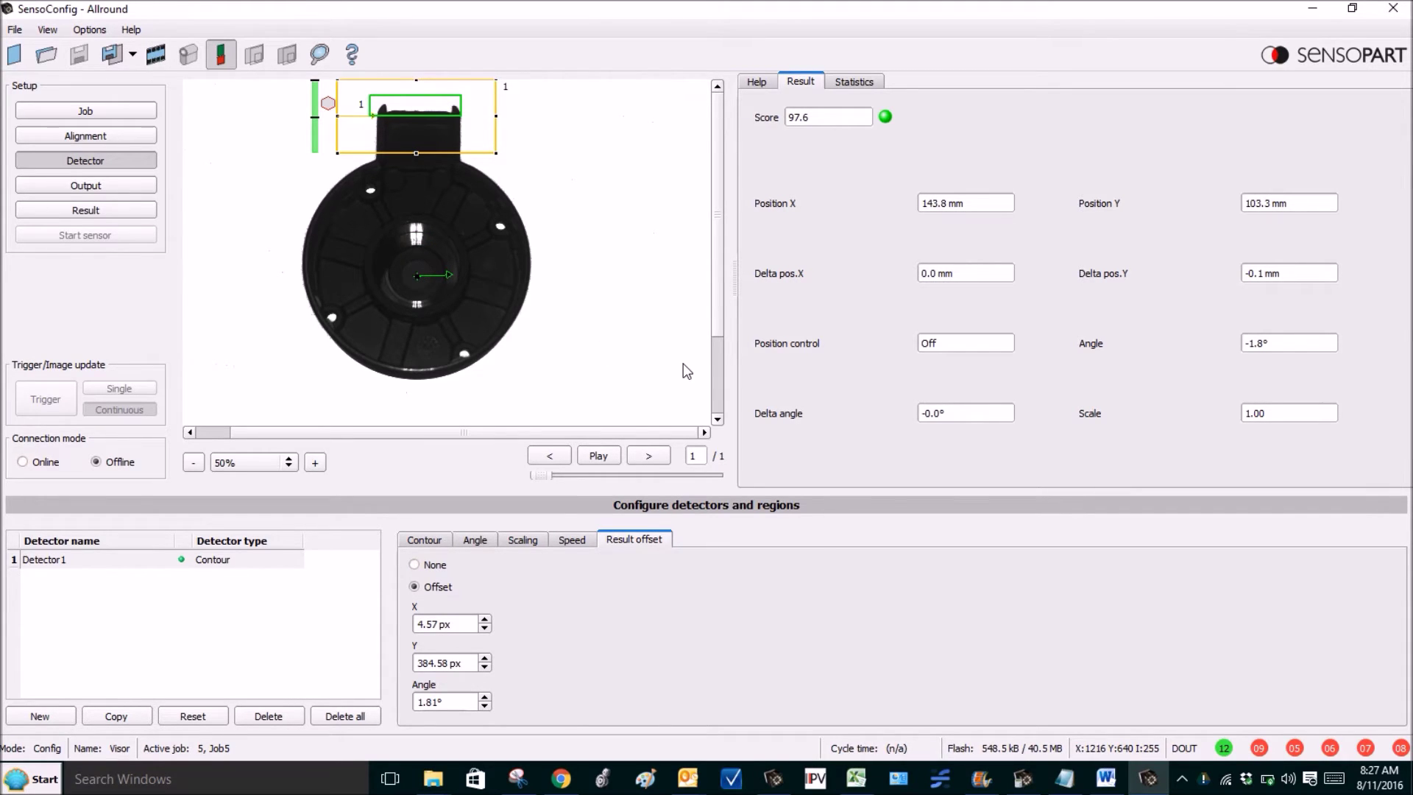
left_click(448, 275)
left_click_drag(450, 283, 417, 240)
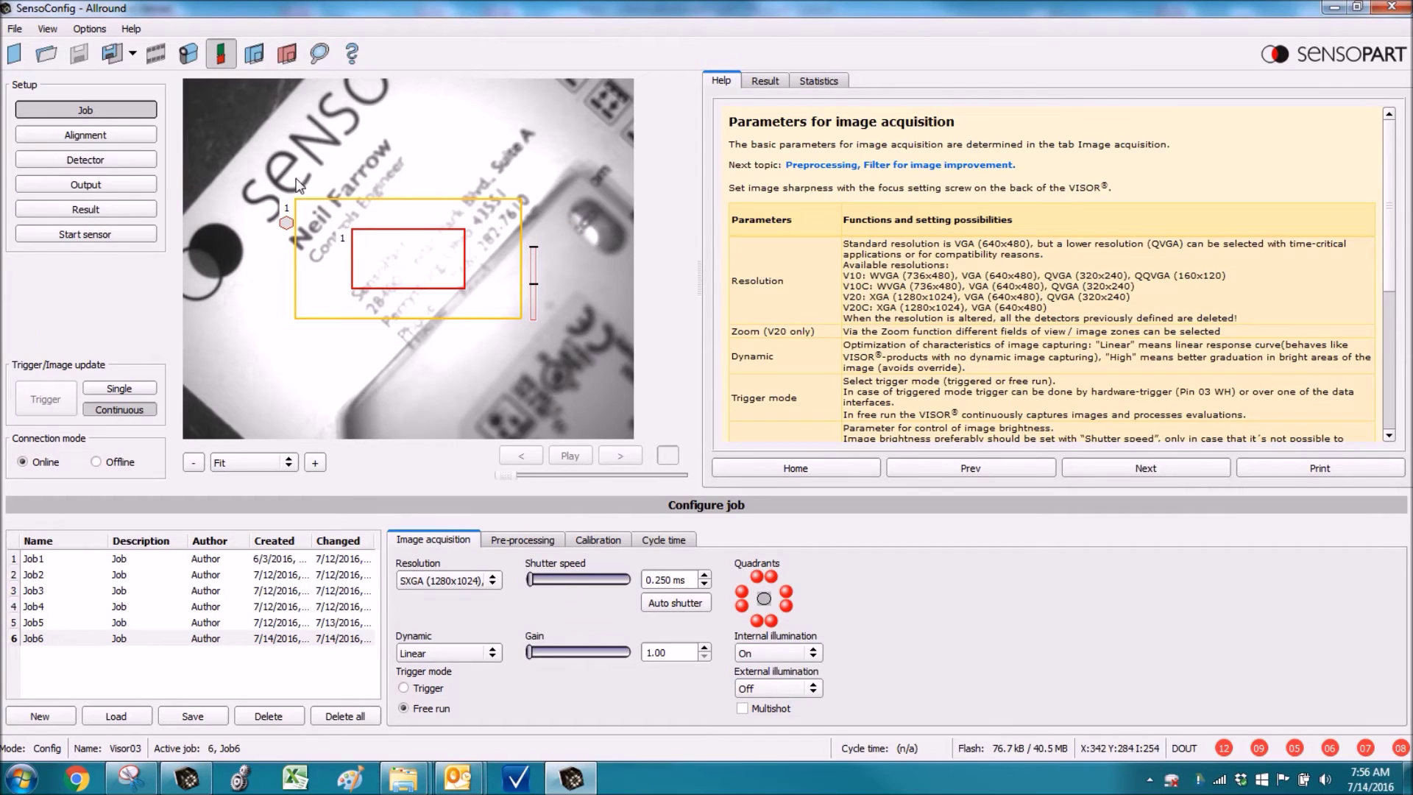
- Enable the SensoWeb output interface for Job6 and start the sensor despite the inconsistent interface settings
left_click(125, 184)
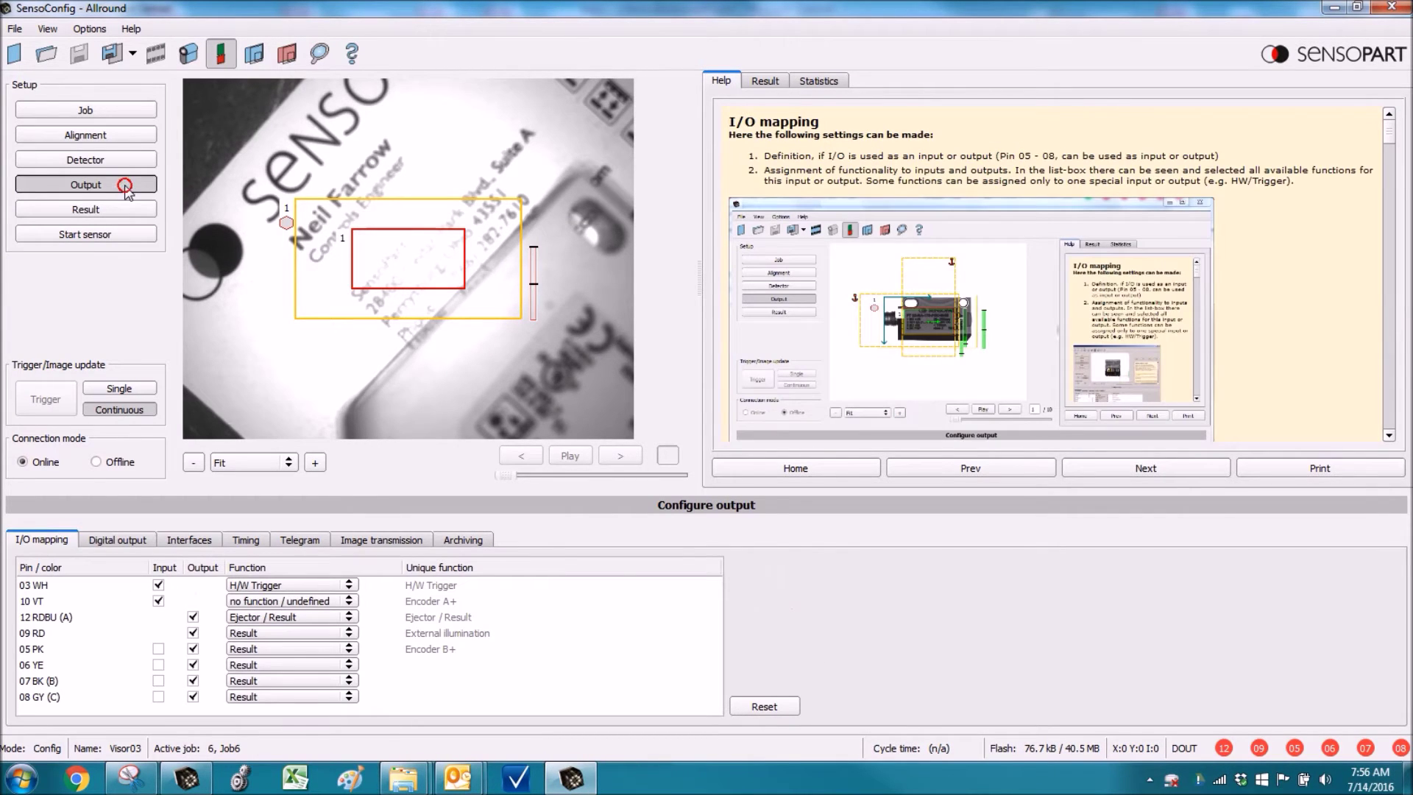
left_click(190, 541)
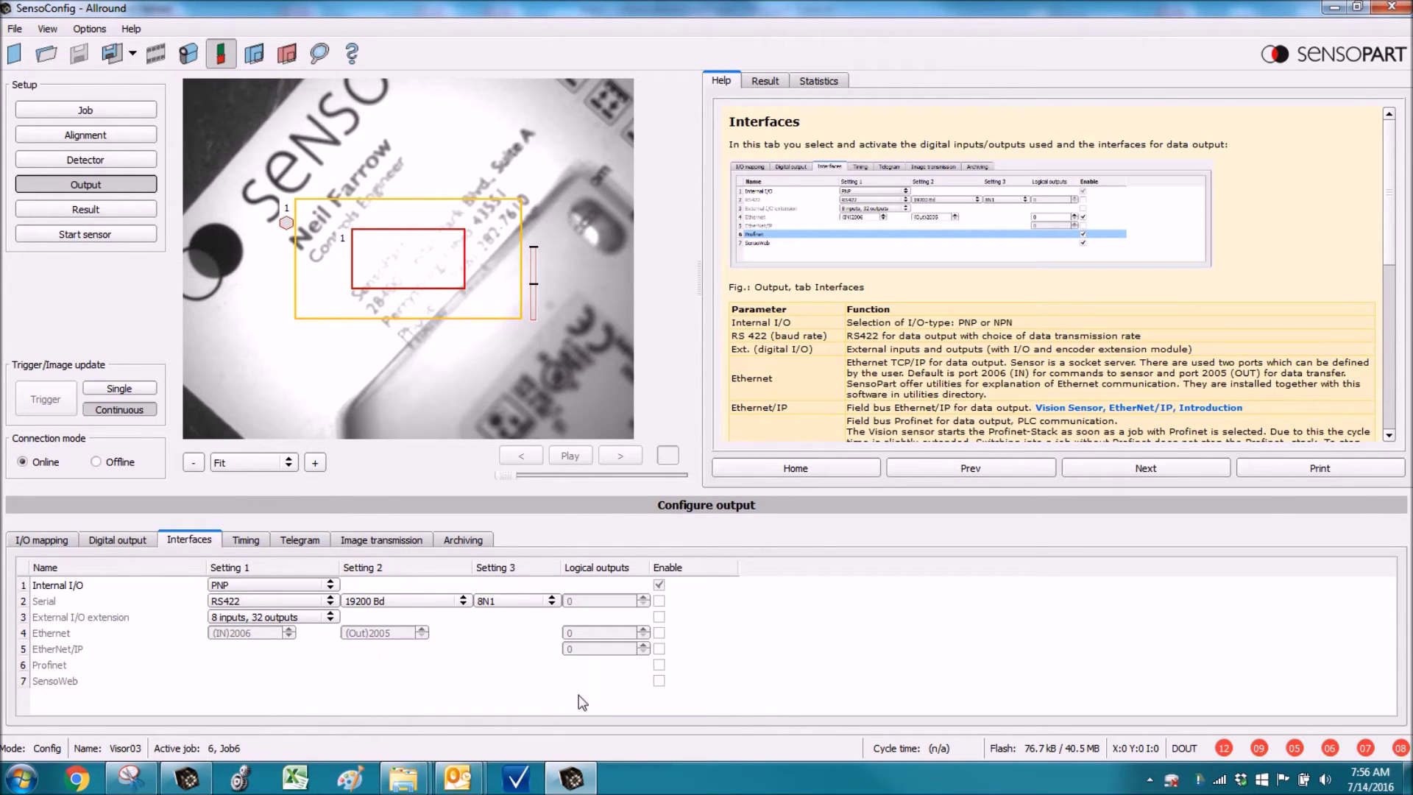
left_click(660, 682)
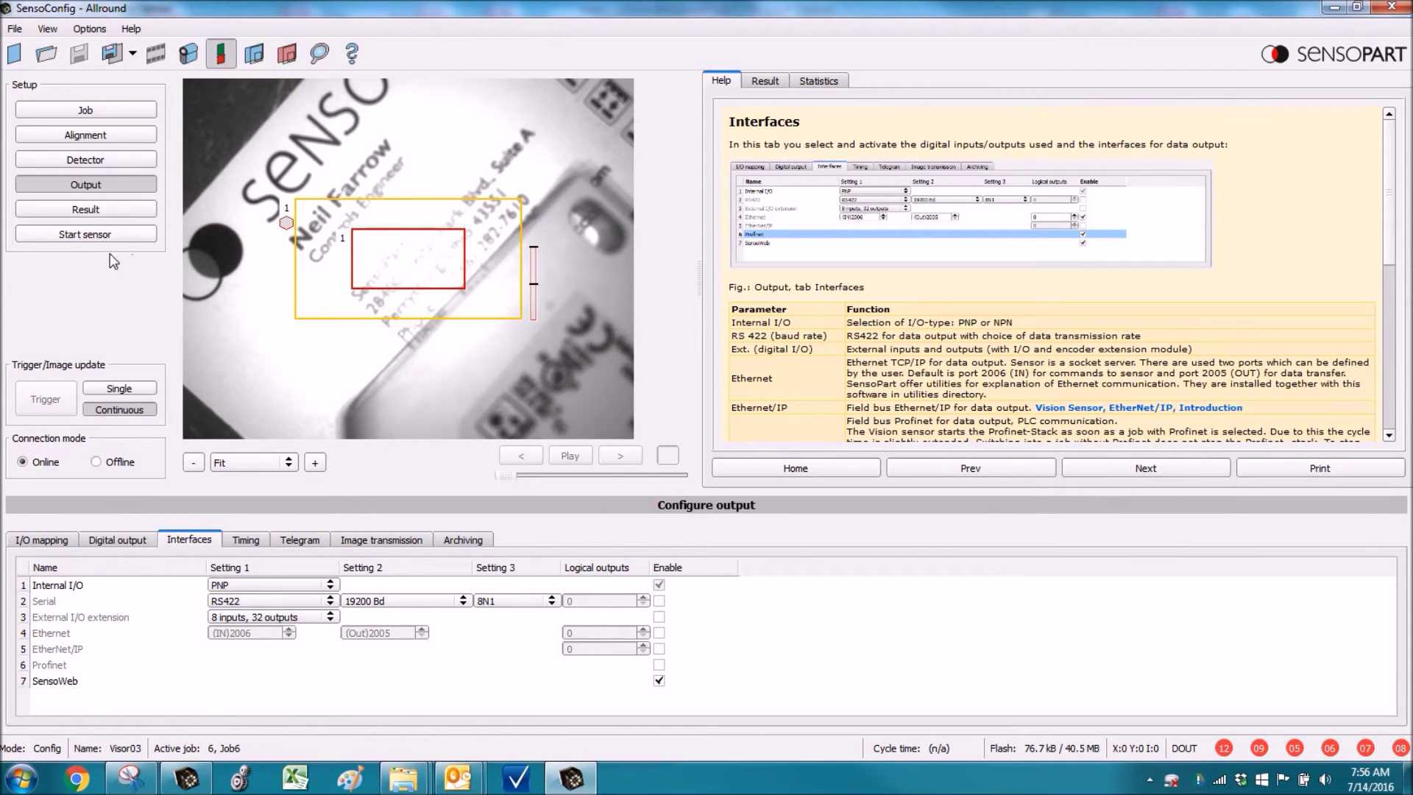
left_click(129, 236)
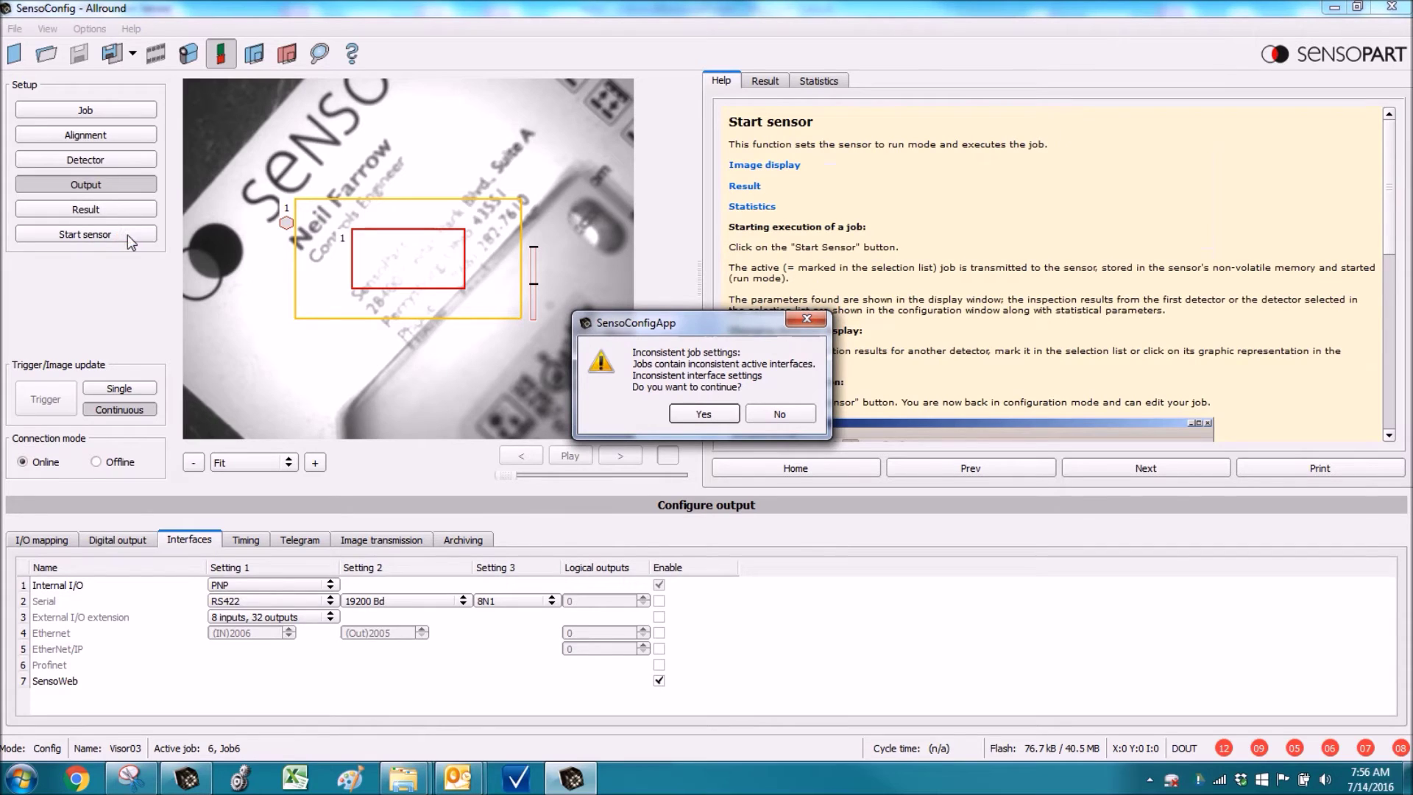
left_click(704, 414)
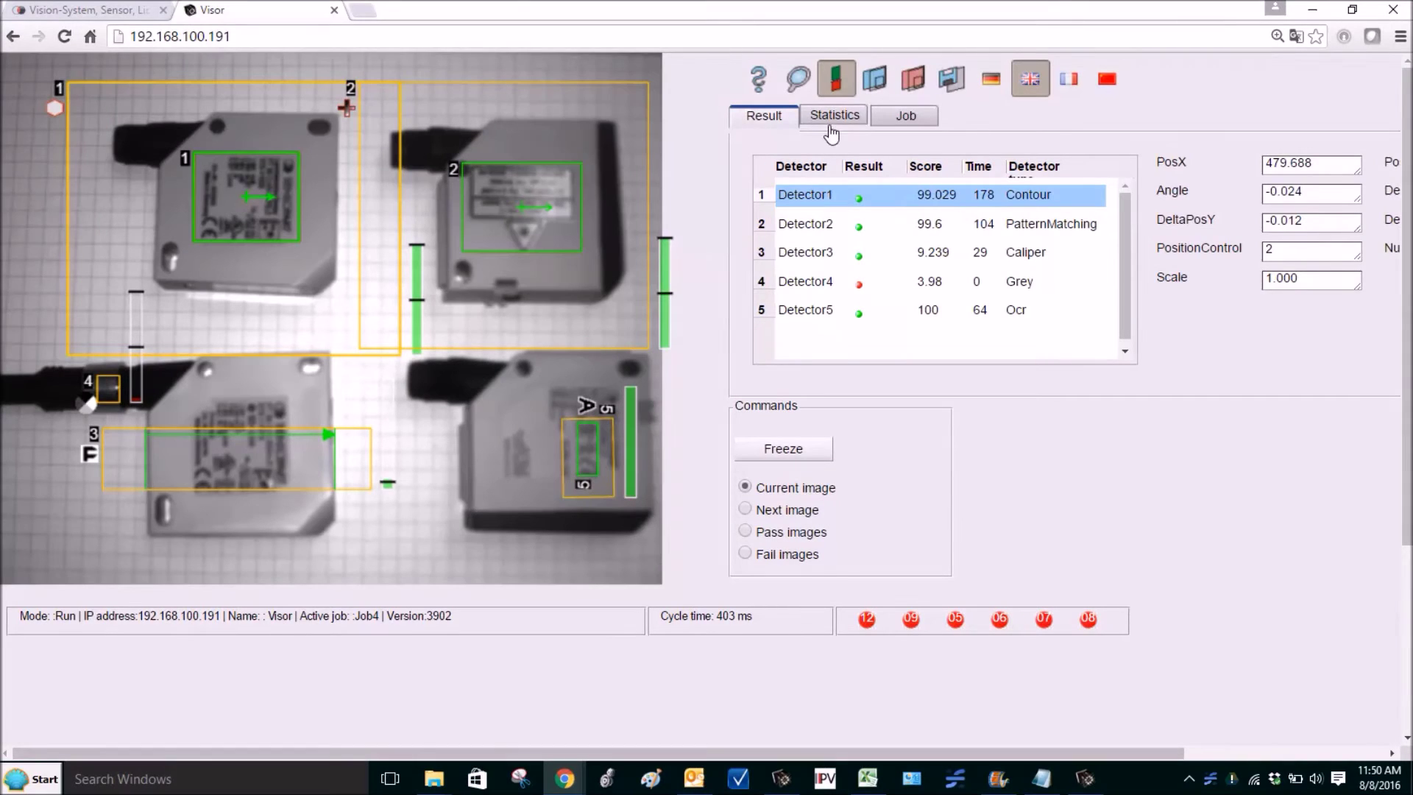
- Review the execution statistics, the job list and the results of Detector2 and Detector3 on the Visor web page in the browser
left_click(835, 116)
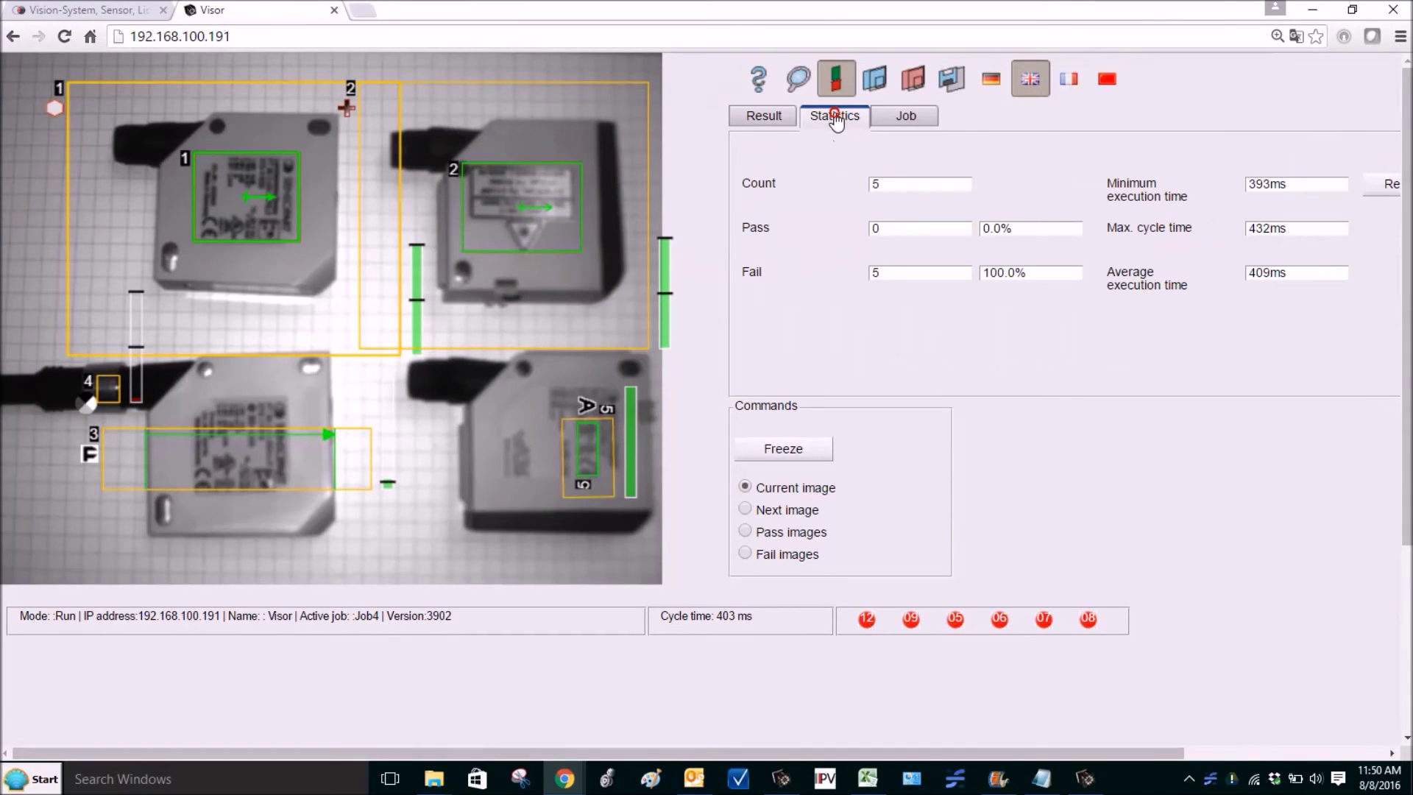
left_click(1333, 226)
left_click(919, 121)
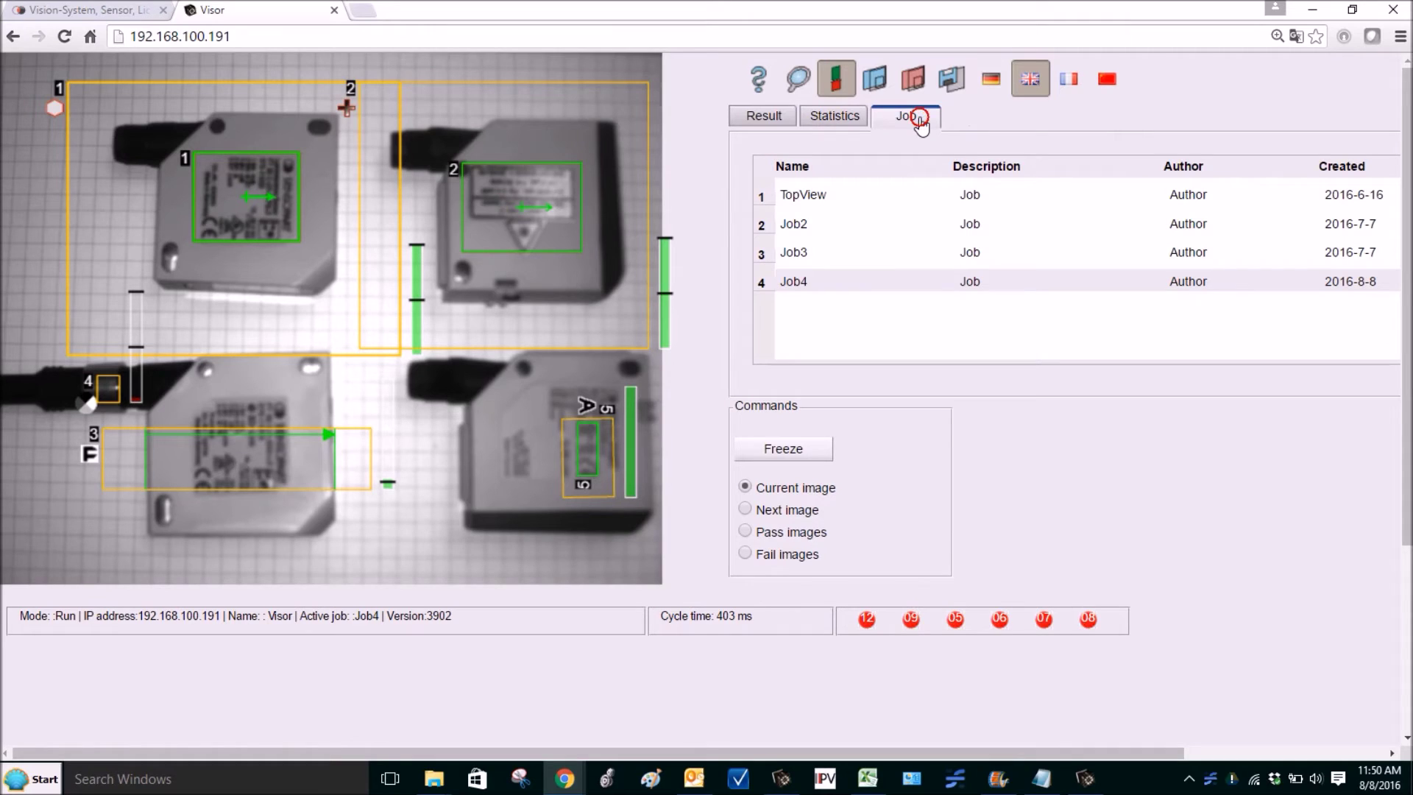
left_click(764, 117)
left_click(800, 224)
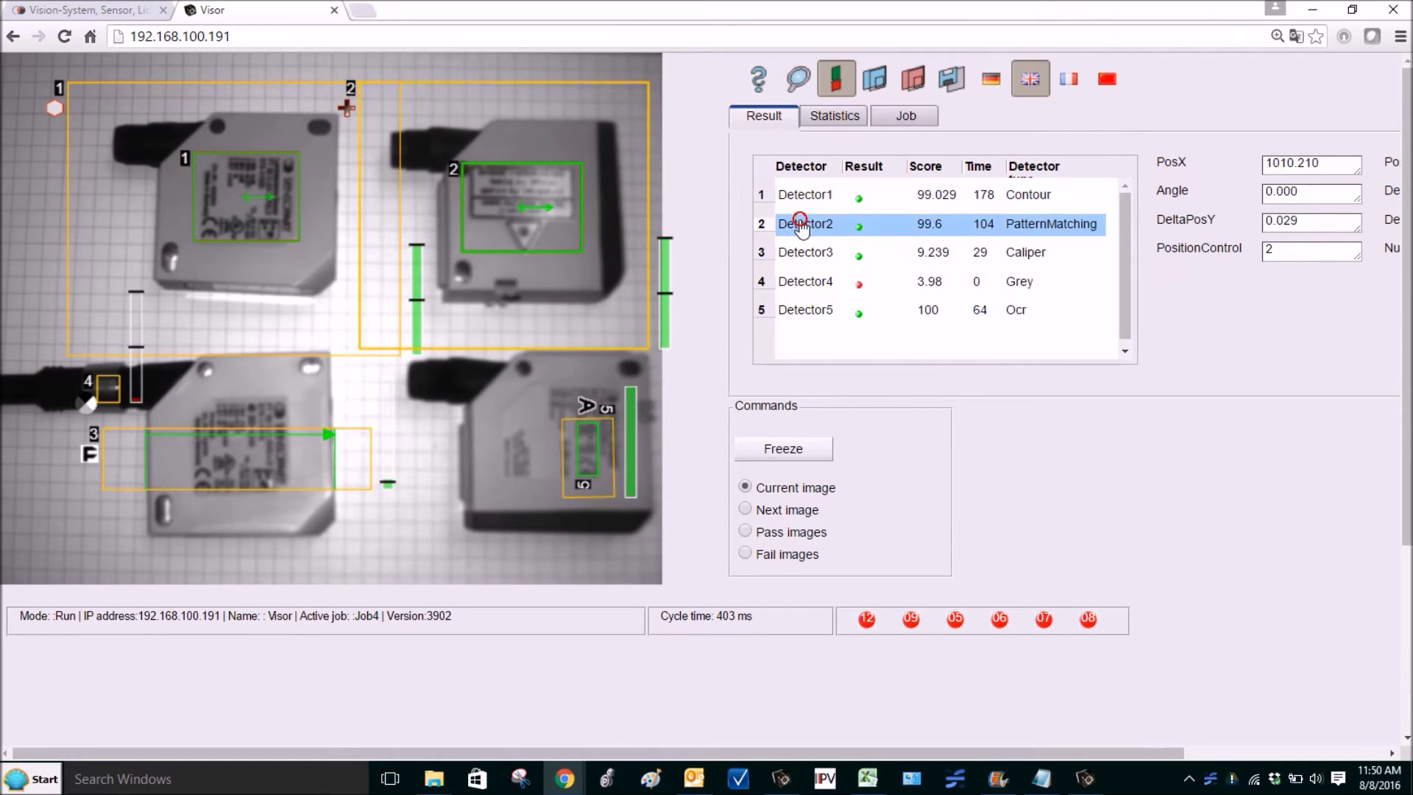
left_click(807, 258)
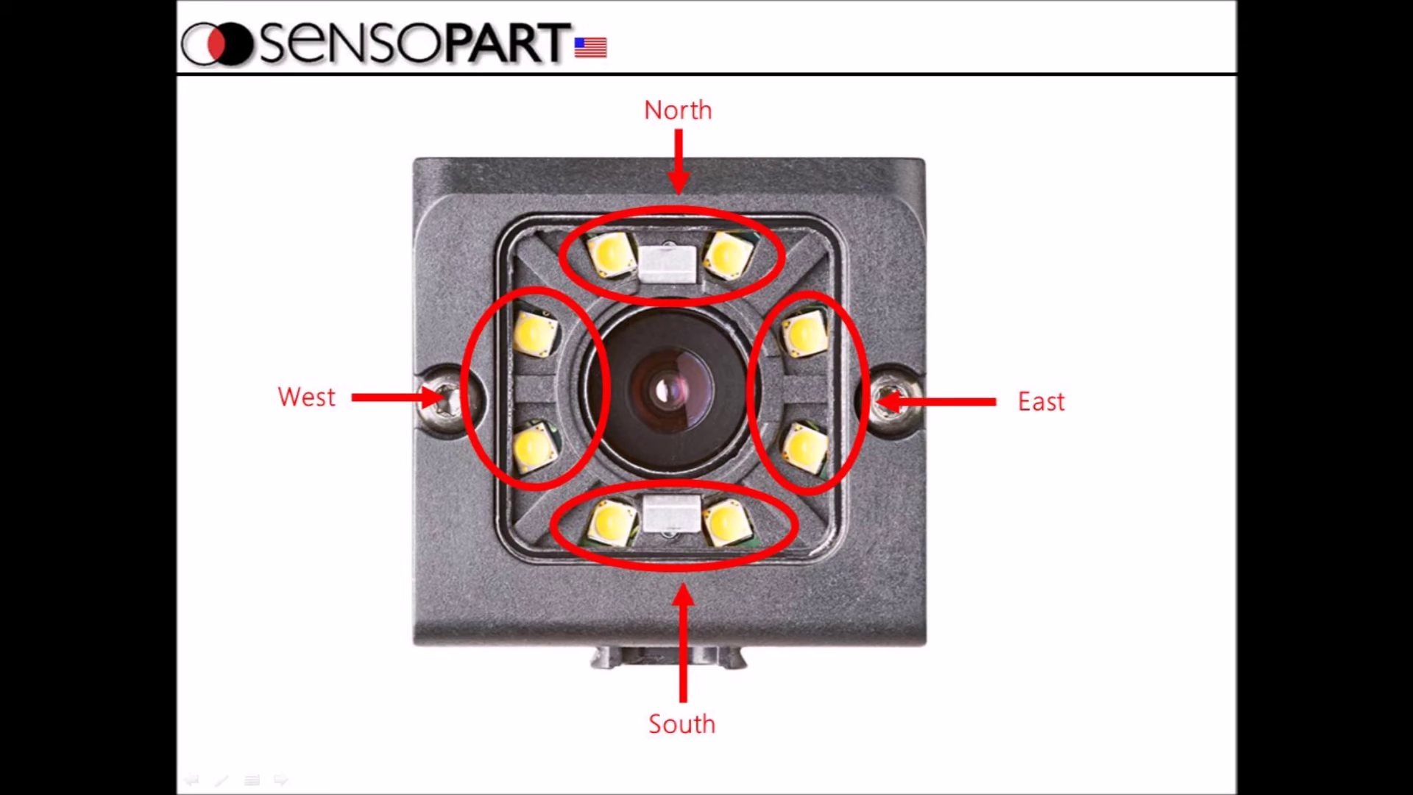
key("Right")
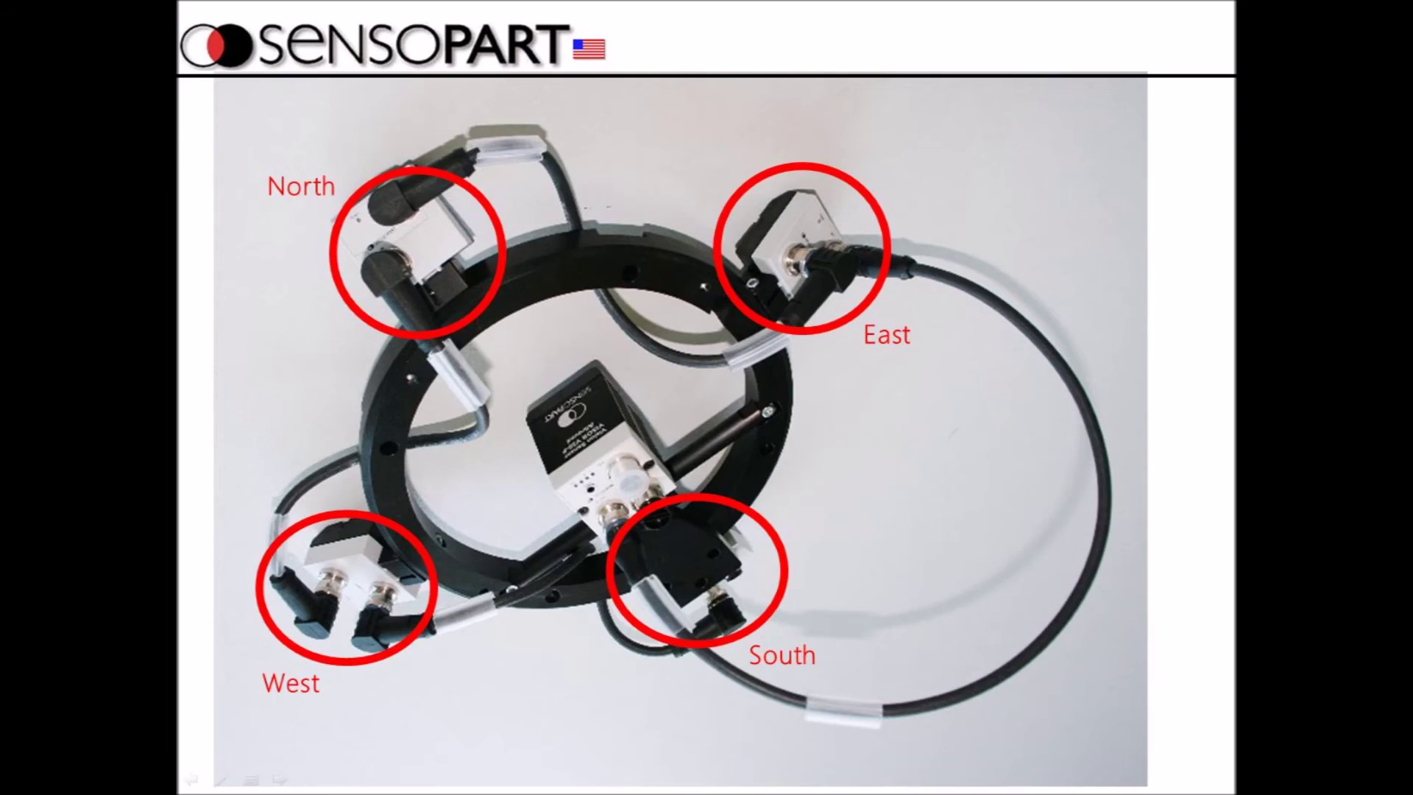